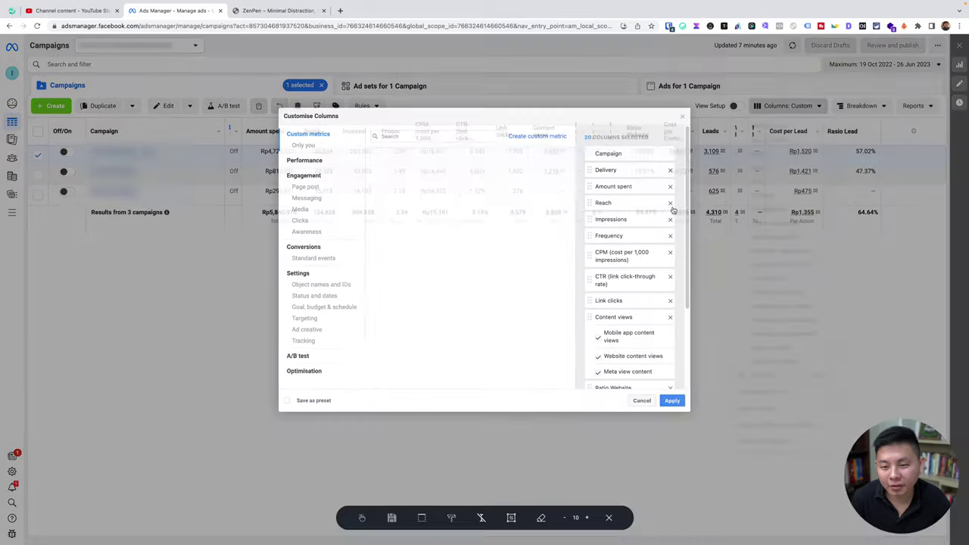
# Leave the column customisation and switch the campaigns table to the Performance column preset.
pyautogui.scroll(-3, 493, 272)
pyautogui.scroll(-3, 497, 300)
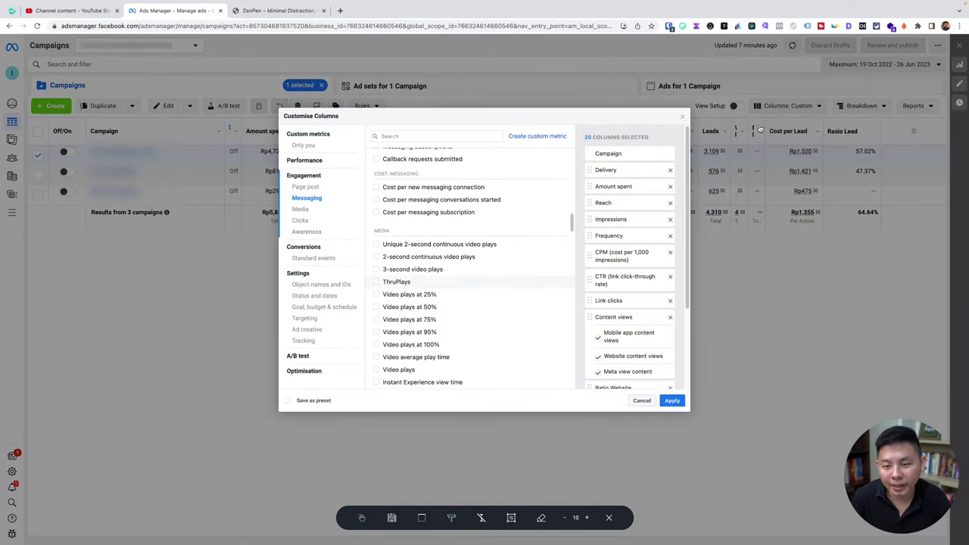
pyautogui.click(672, 401)
pyautogui.click(791, 106)
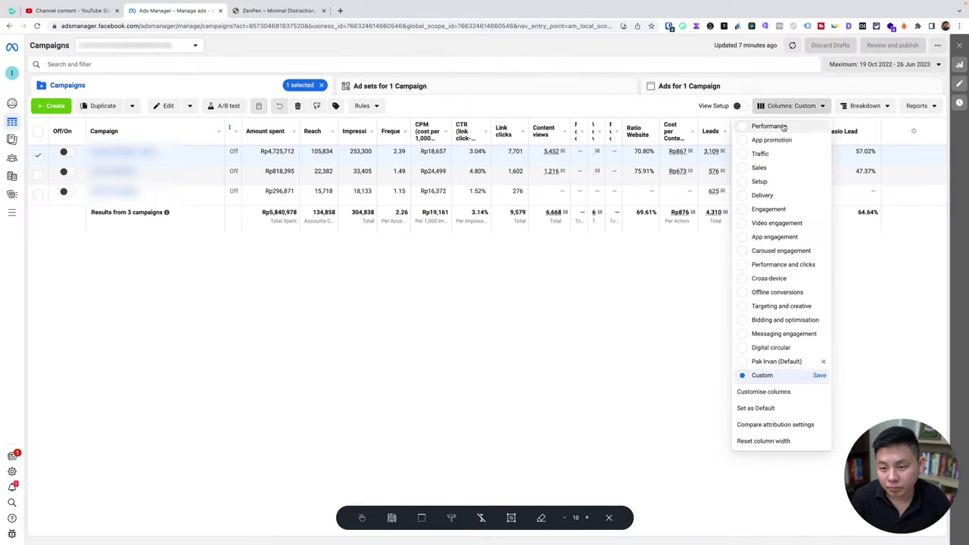
pyautogui.click(787, 127)
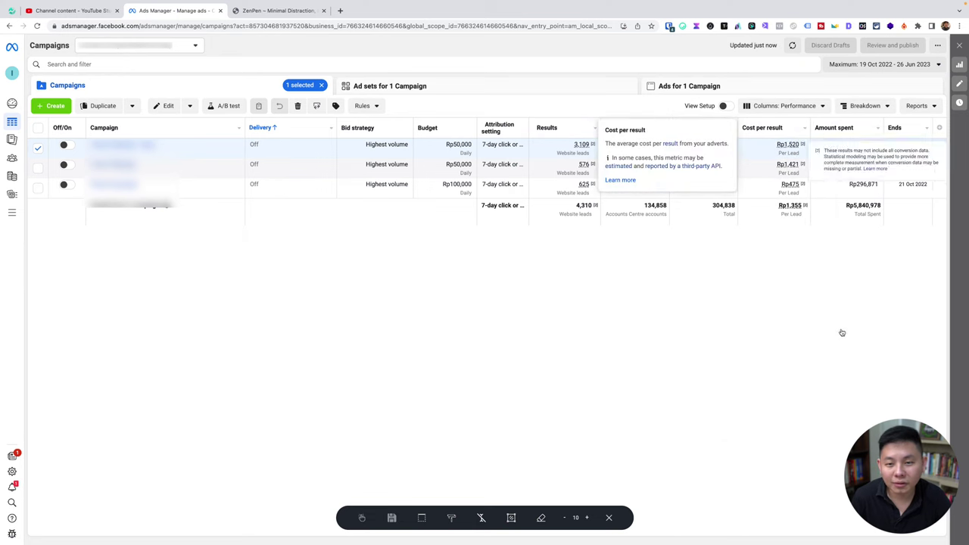
# Switch the campaigns table to the saved default column preset.
pyautogui.click(785, 106)
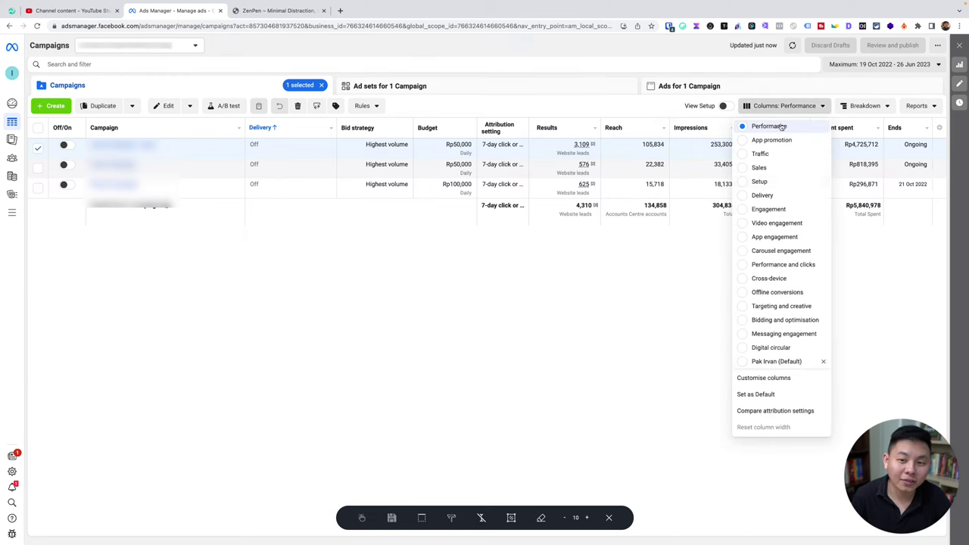
pyautogui.click(776, 361)
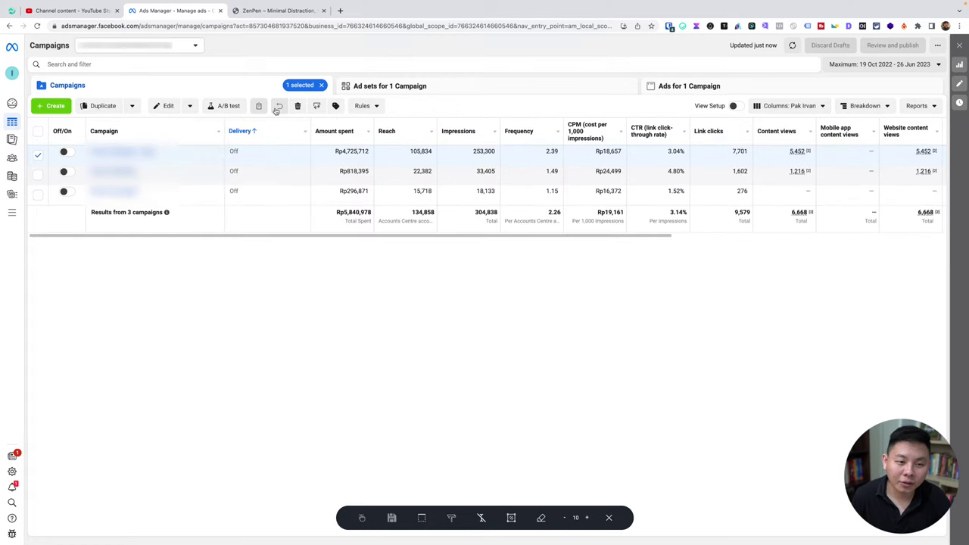
# Narrow the Delivery, content view breakdown, Cost per Content View, Leads and Website leads columns in the campaigns table.
pyautogui.moveTo(311, 127); pyautogui.dragTo(239, 127)
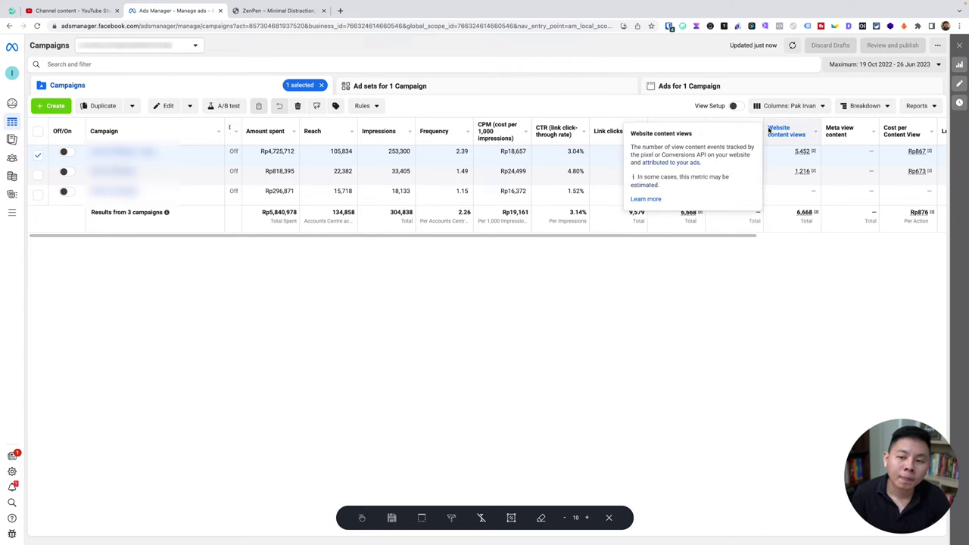
pyautogui.moveTo(761, 125); pyautogui.dragTo(739, 127)
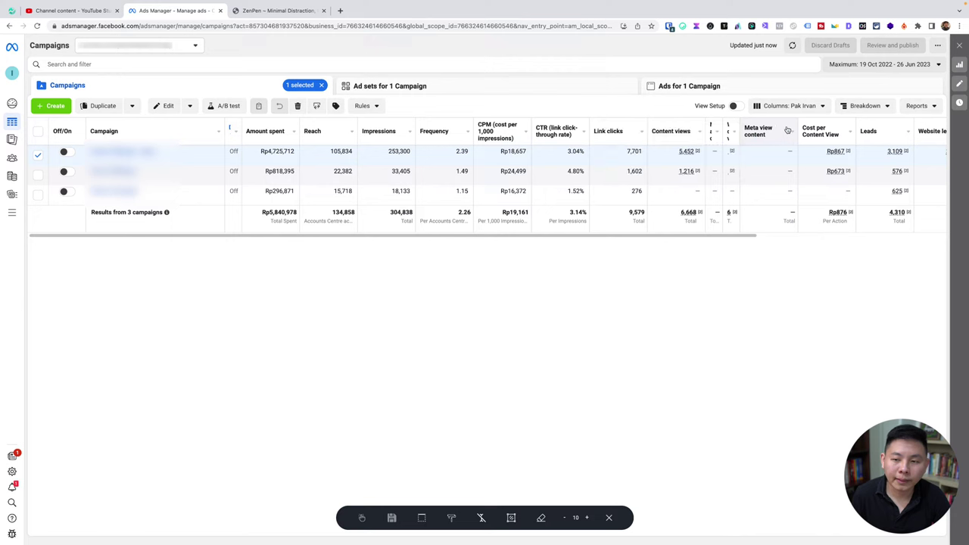
pyautogui.press('super+a')
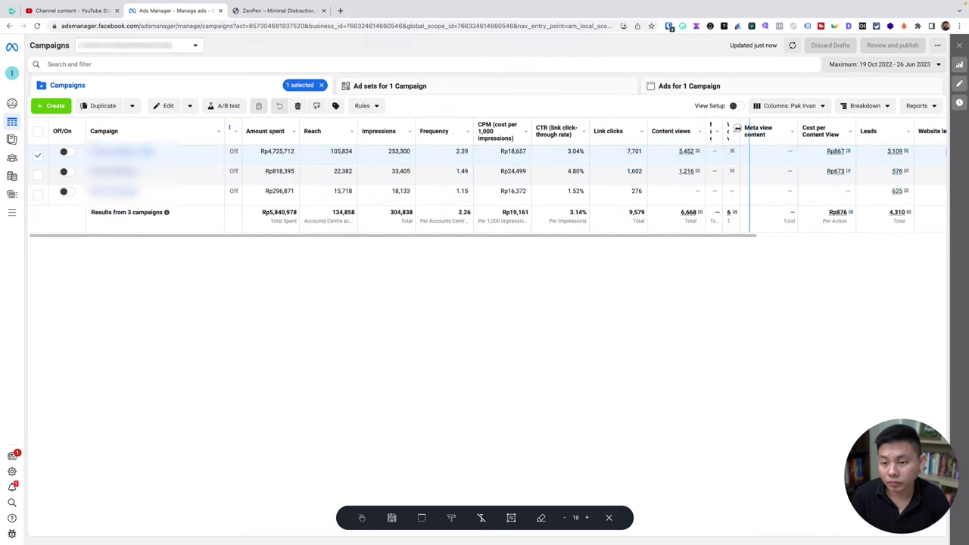
pyautogui.moveTo(797, 127); pyautogui.dragTo(746, 127)
pyautogui.click(814, 268)
pyautogui.moveTo(814, 126); pyautogui.dragTo(798, 125)
pyautogui.moveTo(860, 131)
pyautogui.mouseDown()
pyautogui.moveTo(837, 128)
pyautogui.moveTo(894, 127)
pyautogui.moveTo(854, 127)
pyautogui.mouseUp()
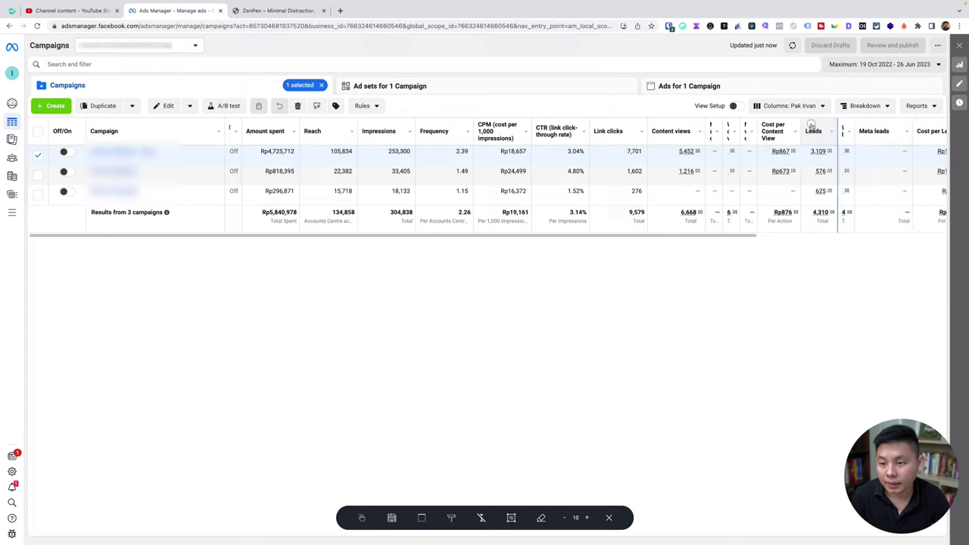
# Add the custom metrics Ratio Lead and Rasio Conten View to the columns, placing Rasio Conten View just before Cost per Content View.
pyautogui.click(801, 106)
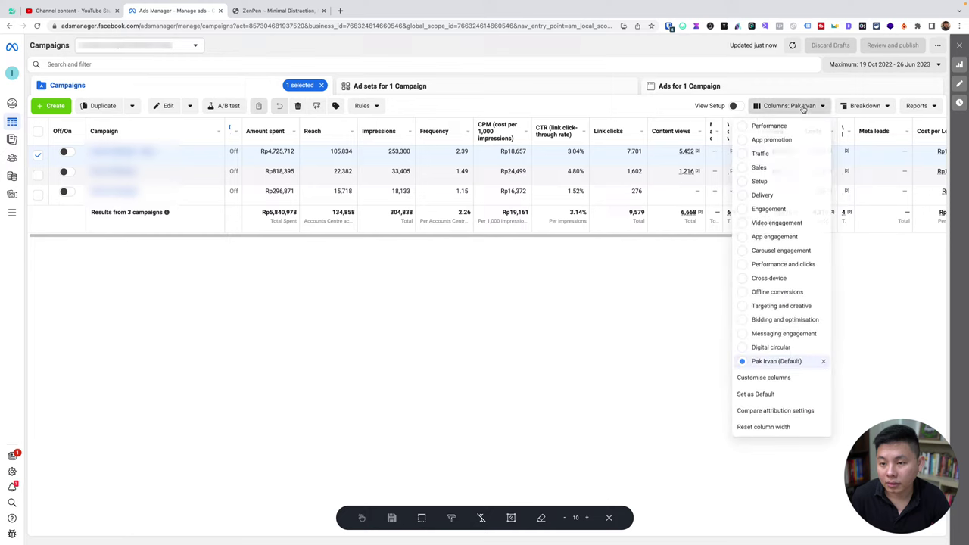
pyautogui.click(751, 377)
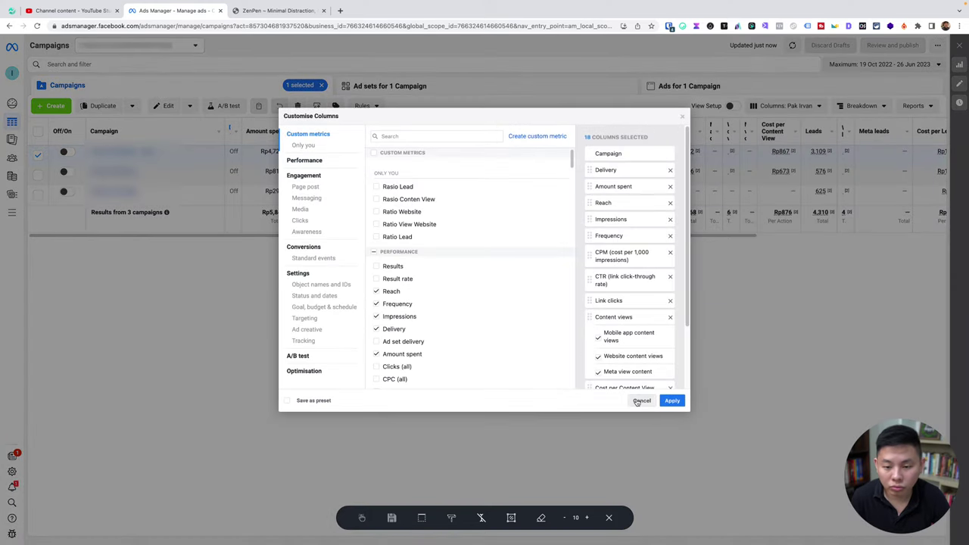
pyautogui.scroll(-2, 636, 333)
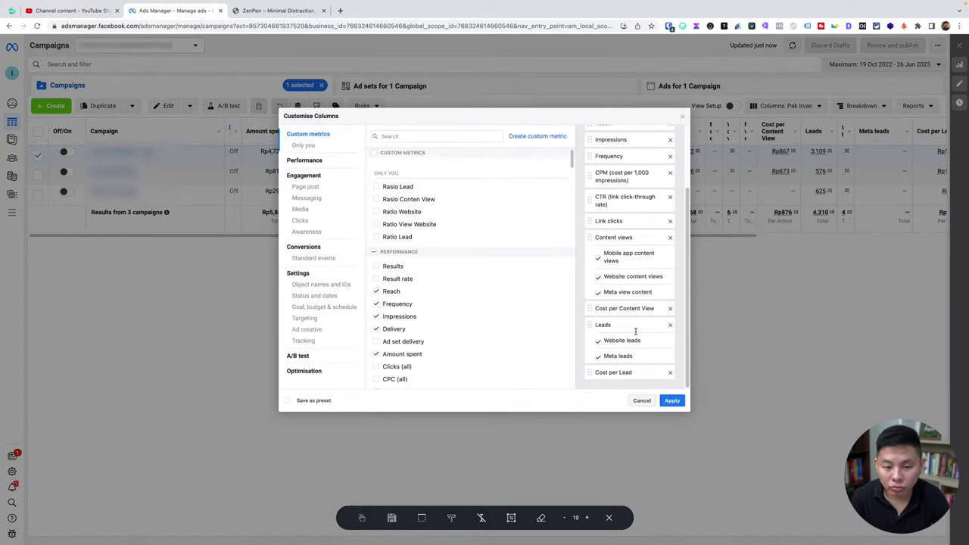
pyautogui.click(399, 237)
pyautogui.moveTo(409, 225)
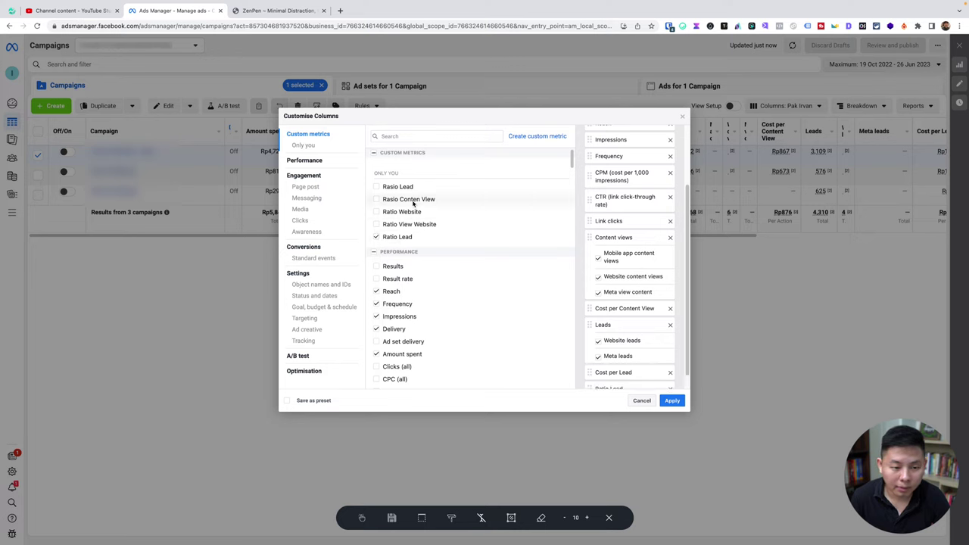
pyautogui.moveTo(414, 201)
pyautogui.scroll(-2, 629, 303)
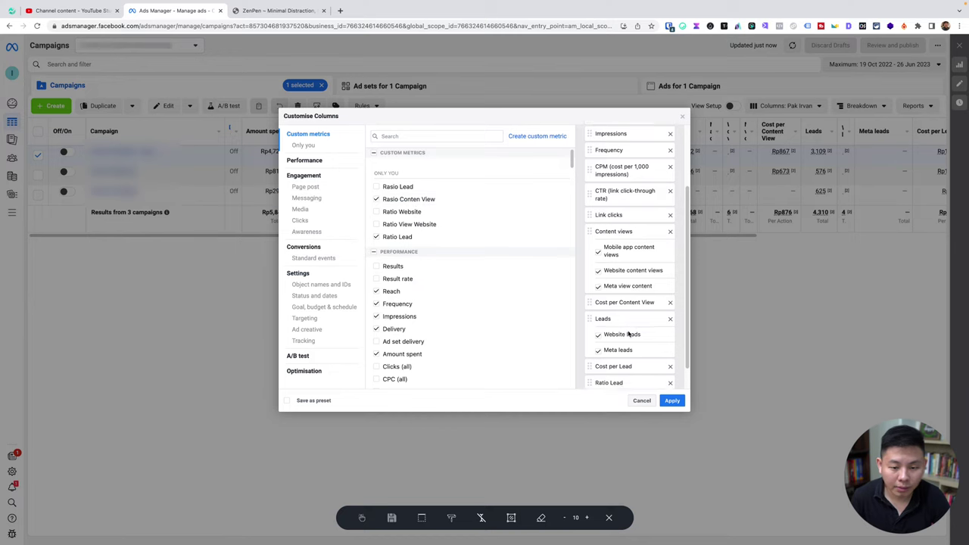
pyautogui.moveTo(627, 372); pyautogui.dragTo(633, 274)
pyautogui.click(672, 402)
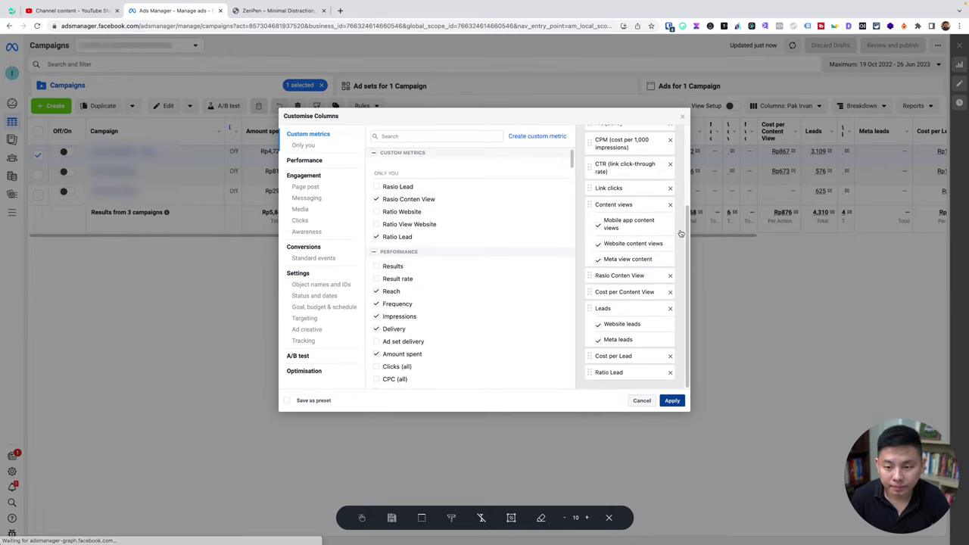
# Remove the Rasio Conten View metric from the table's selected columns and apply the change.
pyautogui.hscroll(3, 782, 227)
pyautogui.hscroll(10, 782, 251)
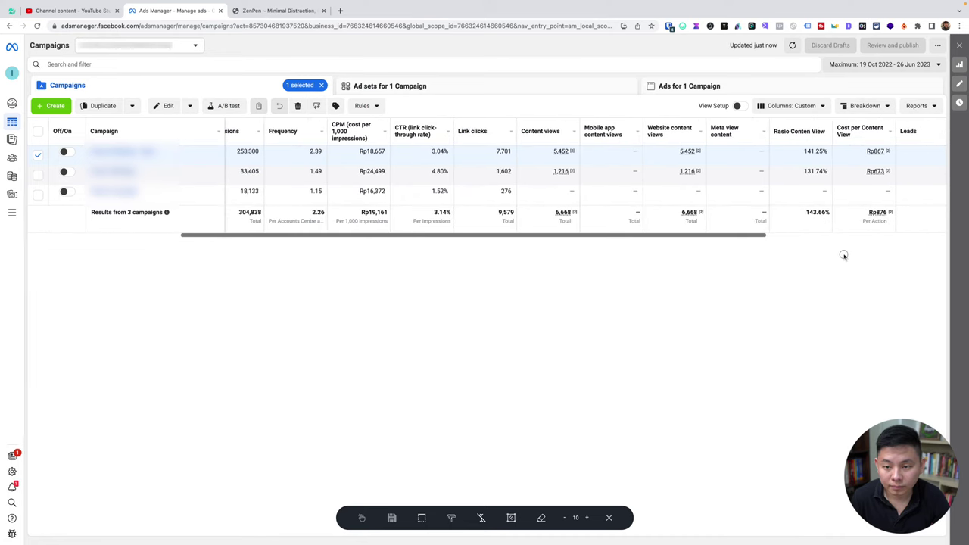
pyautogui.hscroll(1, 763, 245)
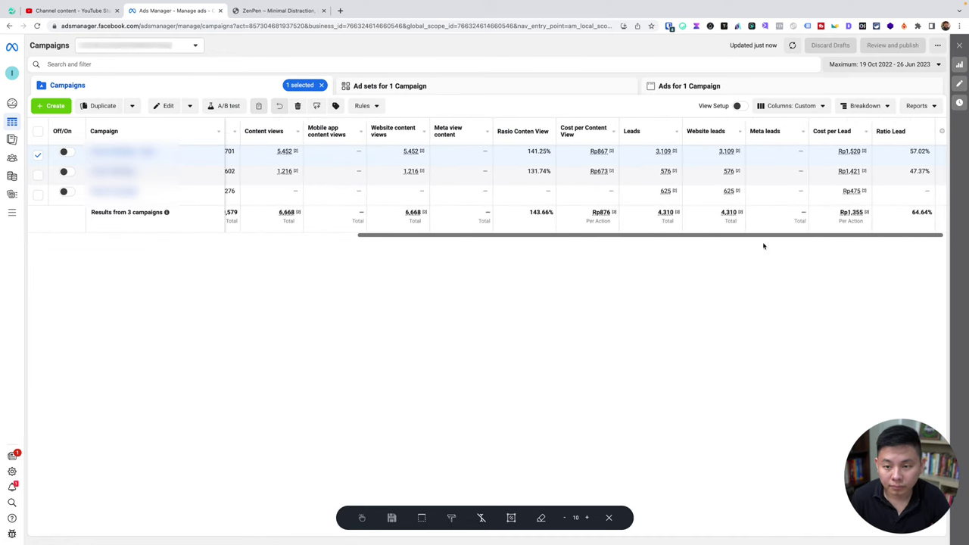
pyautogui.click(787, 106)
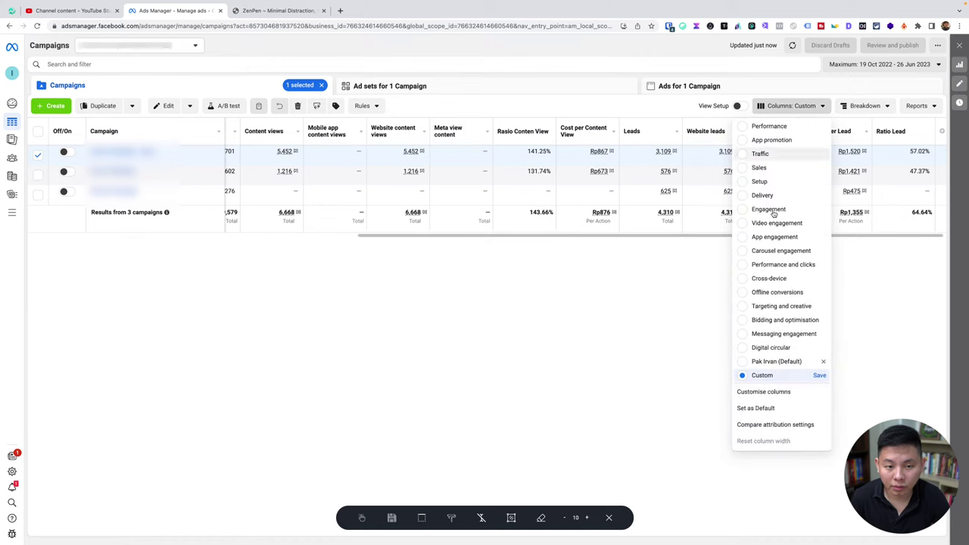
pyautogui.click(776, 395)
pyautogui.scroll(-3, 634, 305)
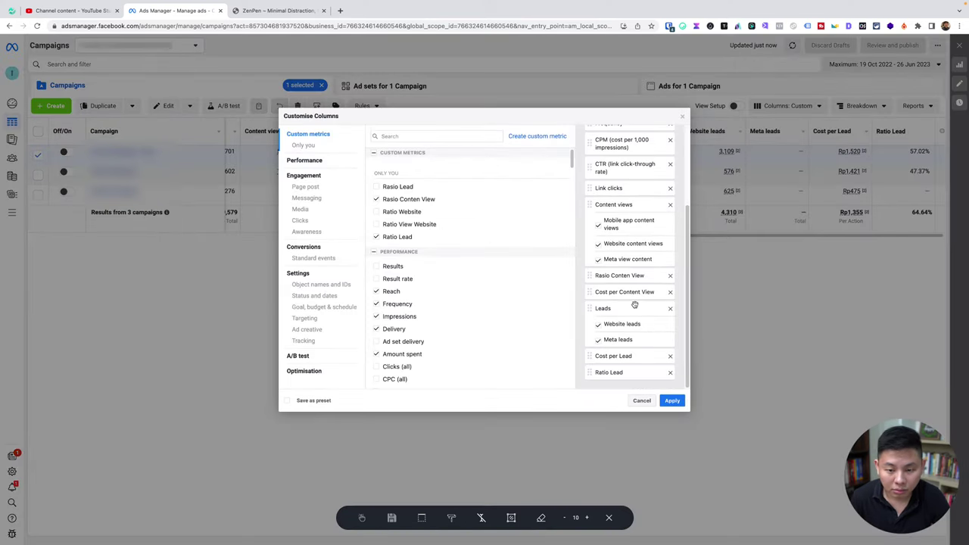
pyautogui.click(670, 275)
pyautogui.click(672, 401)
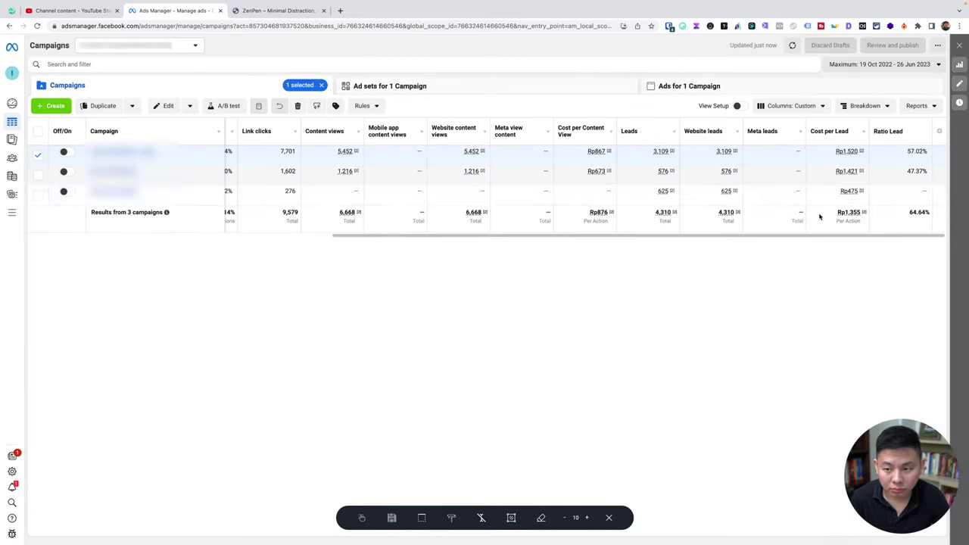
# Narrow the Delivery column at the start of the campaigns table.
pyautogui.moveTo(782, 239); pyautogui.dragTo(421, 233)
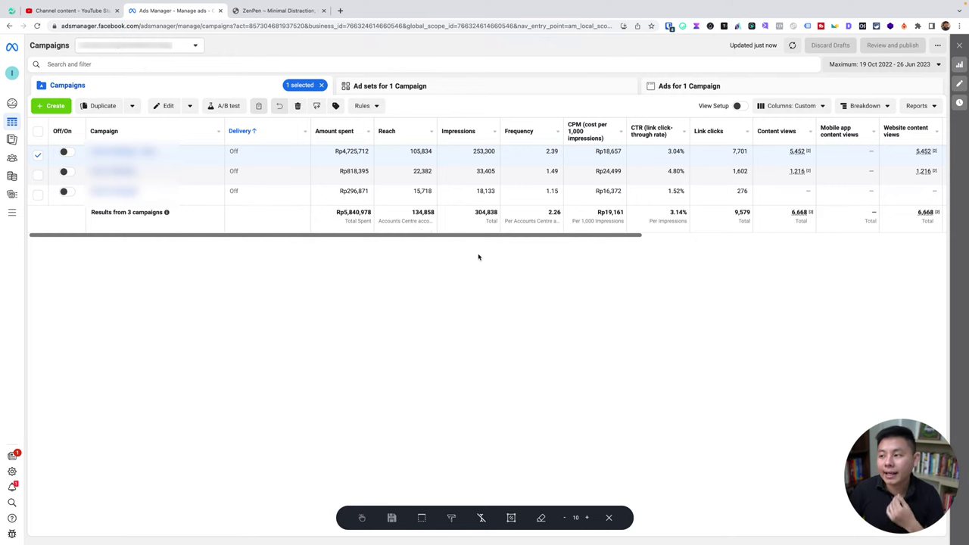
pyautogui.moveTo(310, 129); pyautogui.dragTo(240, 123)
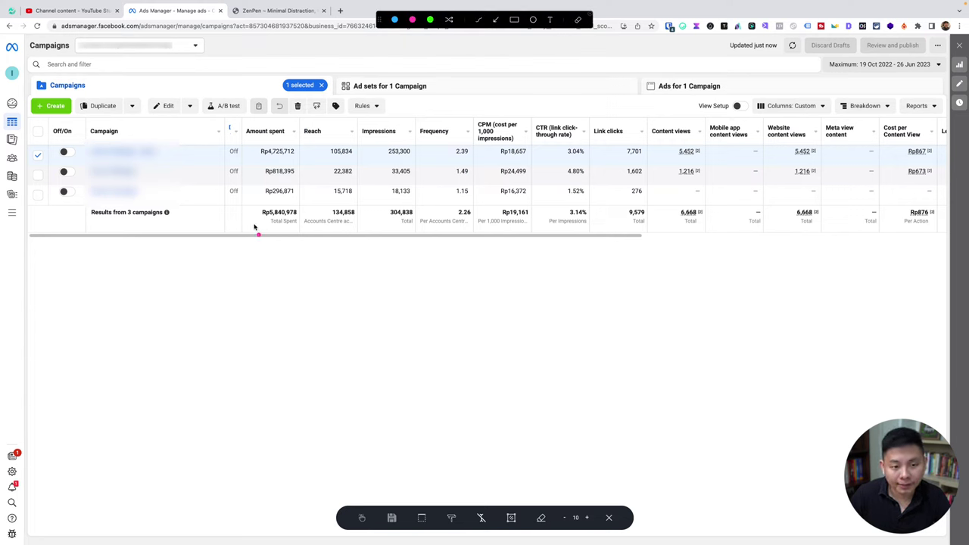
# Outline the Amount spent and Reach totals with pink freehand boxes and clear the annotations.
pyautogui.moveTo(254, 227)
pyautogui.mouseDown()
pyautogui.moveTo(296, 228)
pyautogui.moveTo(298, 204)
pyautogui.moveTo(256, 200)
pyautogui.moveTo(250, 233)
pyautogui.mouseUp()
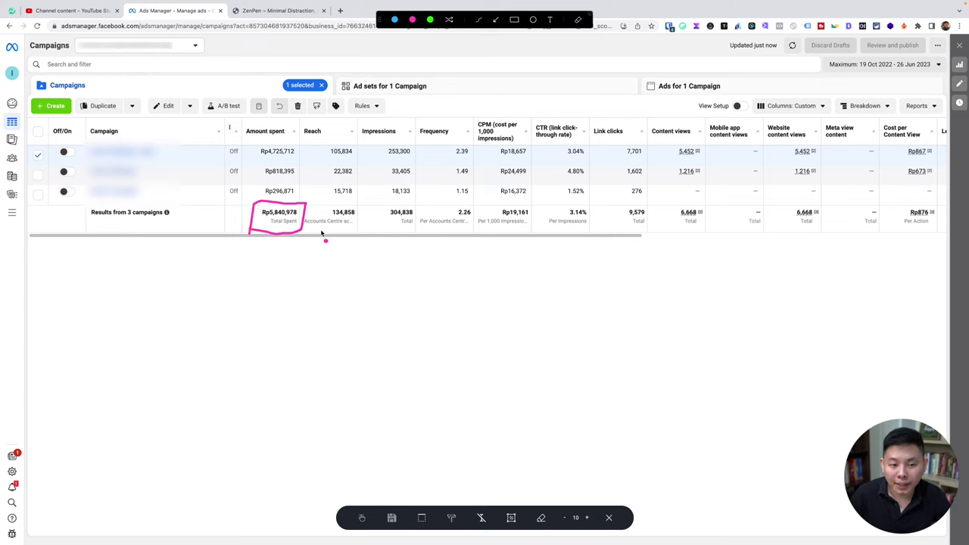
pyautogui.moveTo(312, 229)
pyautogui.mouseDown()
pyautogui.moveTo(368, 230)
pyautogui.moveTo(366, 204)
pyautogui.moveTo(306, 205)
pyautogui.moveTo(303, 230)
pyautogui.mouseUp()
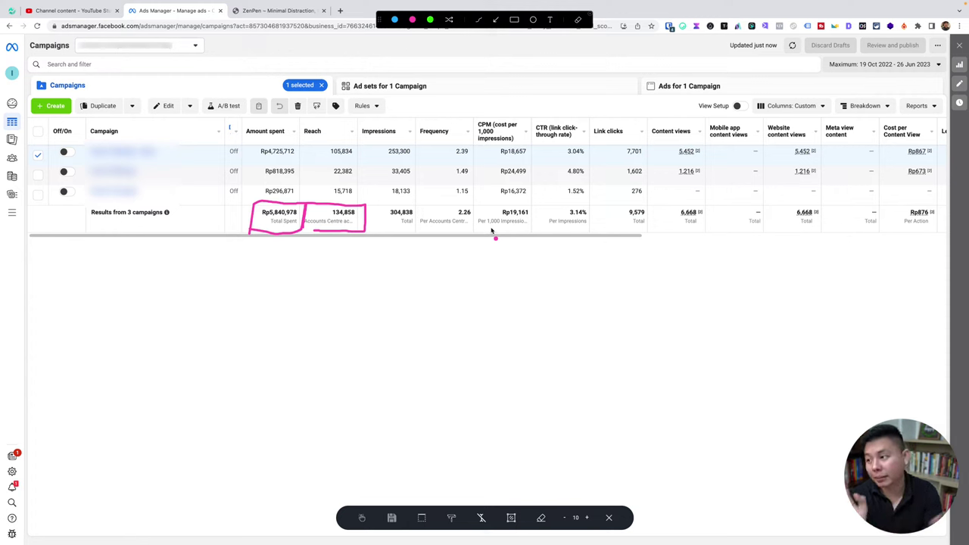
pyautogui.press('Escape')
# Enlarge the browser page zoom to 150%.
pyautogui.click(959, 26)
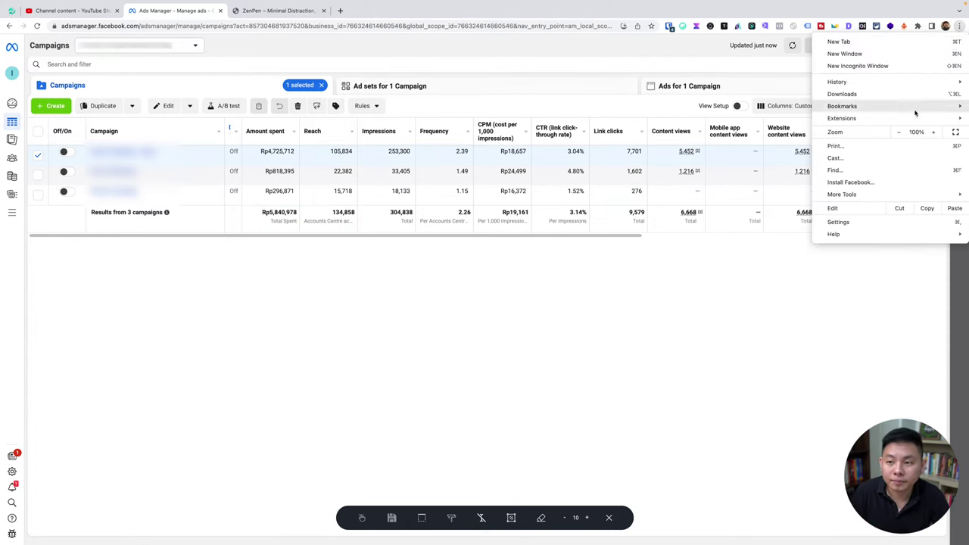
pyautogui.click(932, 133)
pyautogui.click(932, 133)
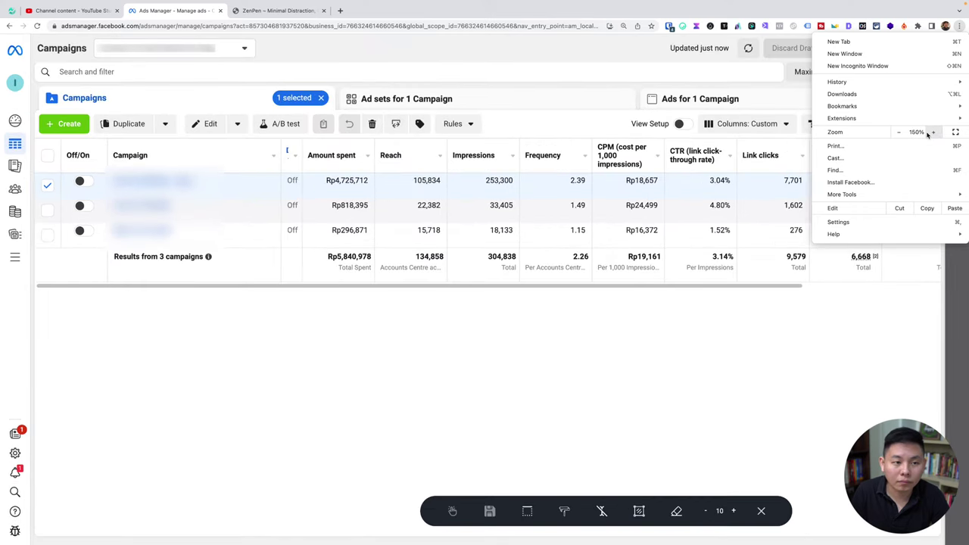
pyautogui.click(528, 385)
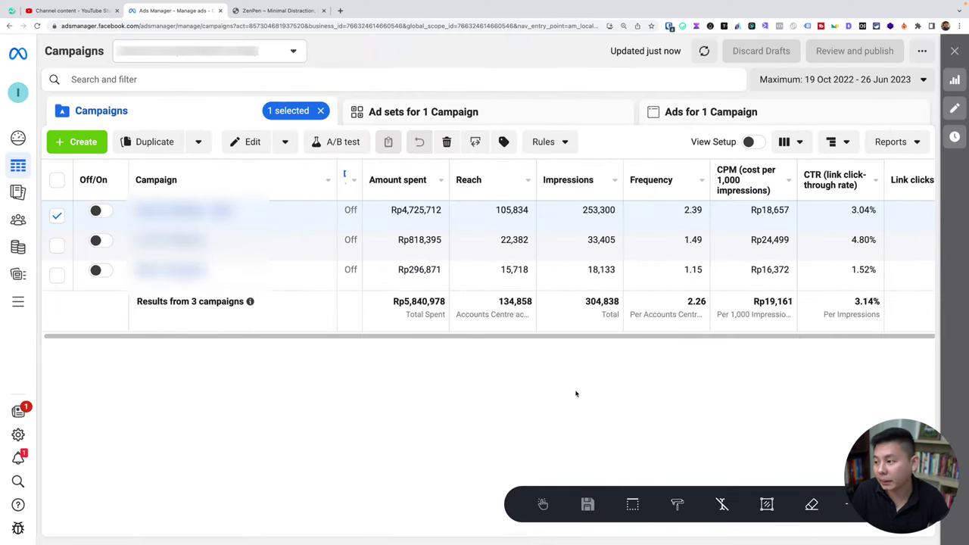
# Underline the totals of Amount spent, Reach, Impressions and Frequency in pink, and clear the annotations.
pyautogui.moveTo(382, 324); pyautogui.dragTo(655, 321)
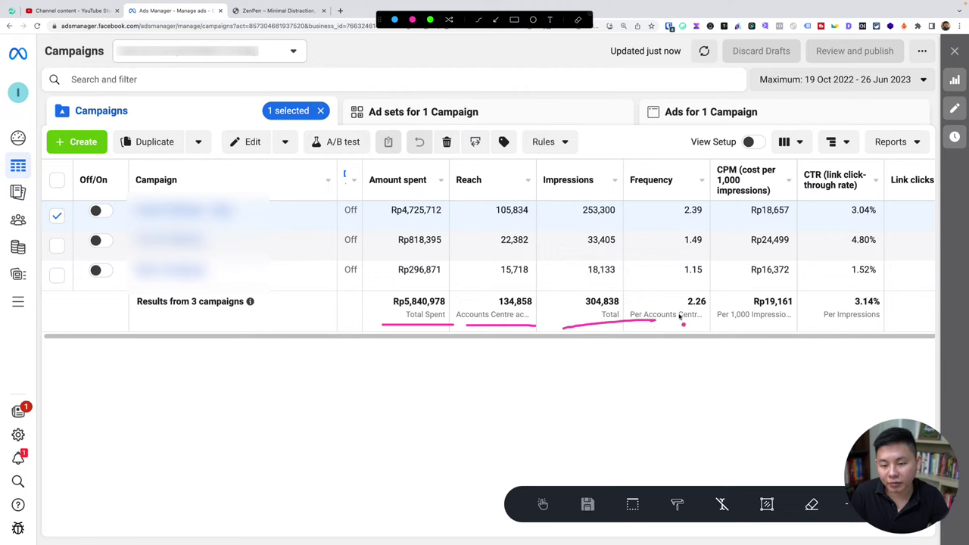
pyautogui.moveTo(676, 321); pyautogui.dragTo(709, 322)
pyautogui.click(718, 334)
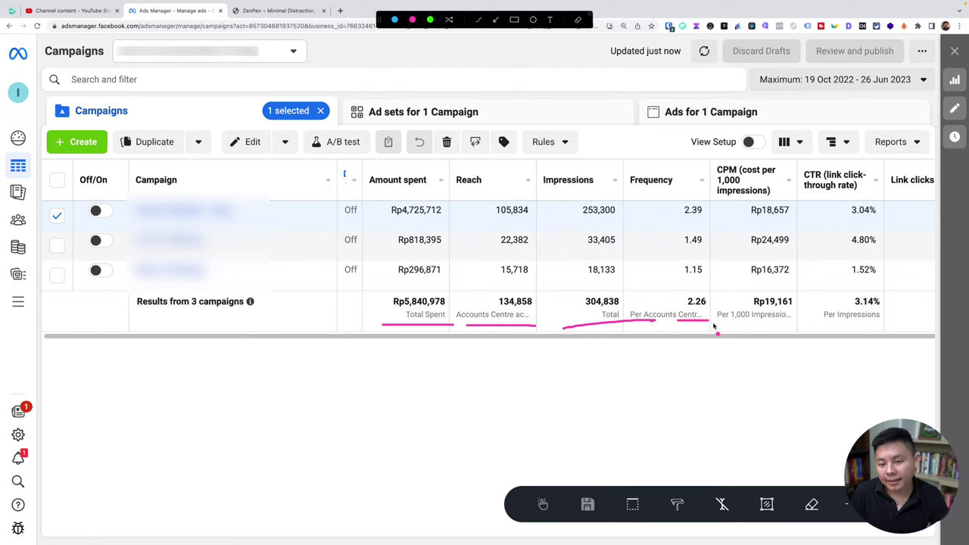
pyautogui.press('Escape')
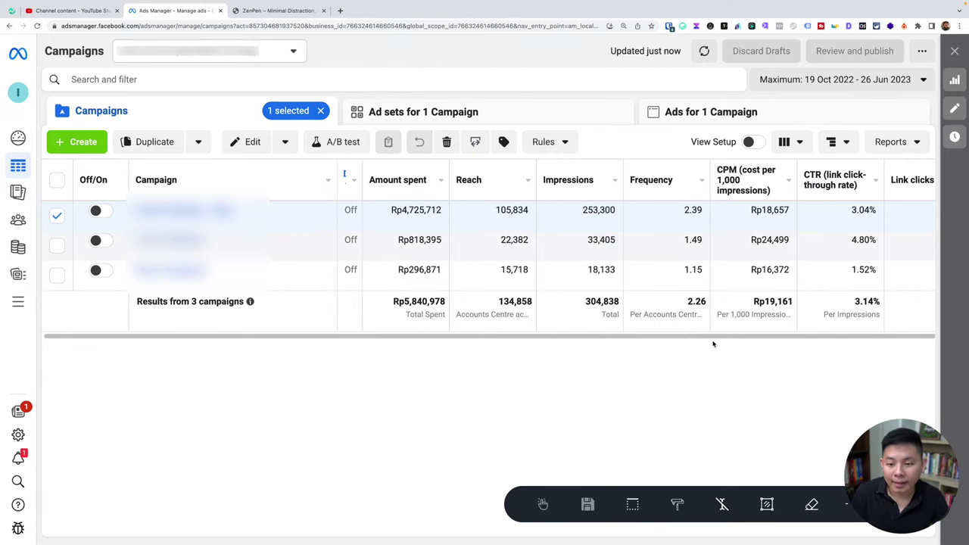
# Mark the CPM total in the results row with a pink freehand box and clear the annotation.
pyautogui.moveTo(443, 339); pyautogui.dragTo(633, 326)
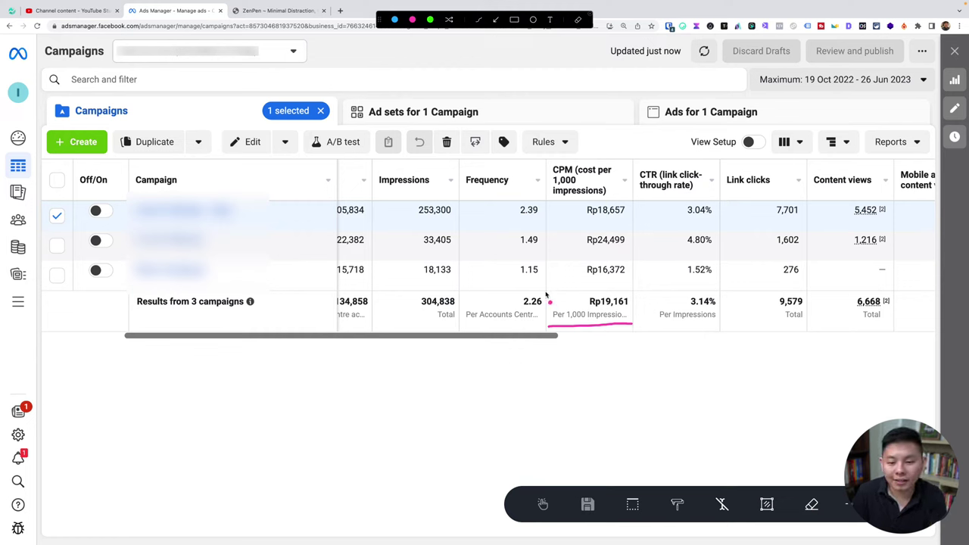
pyautogui.moveTo(551, 295)
pyautogui.mouseDown()
pyautogui.moveTo(553, 322)
pyautogui.moveTo(552, 301)
pyautogui.moveTo(630, 293)
pyautogui.moveTo(628, 326)
pyautogui.mouseUp()
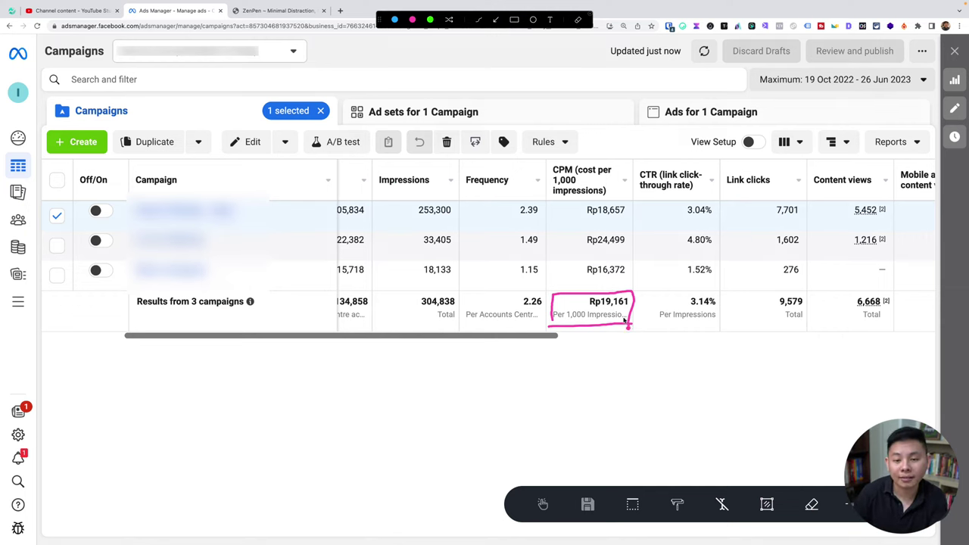
pyautogui.moveTo(533, 339); pyautogui.dragTo(545, 342)
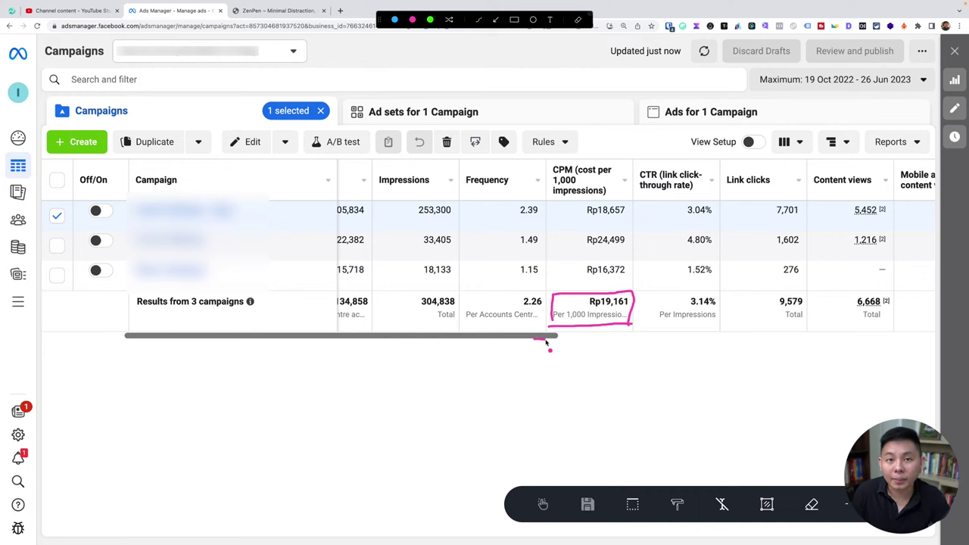
pyautogui.press('Escape')
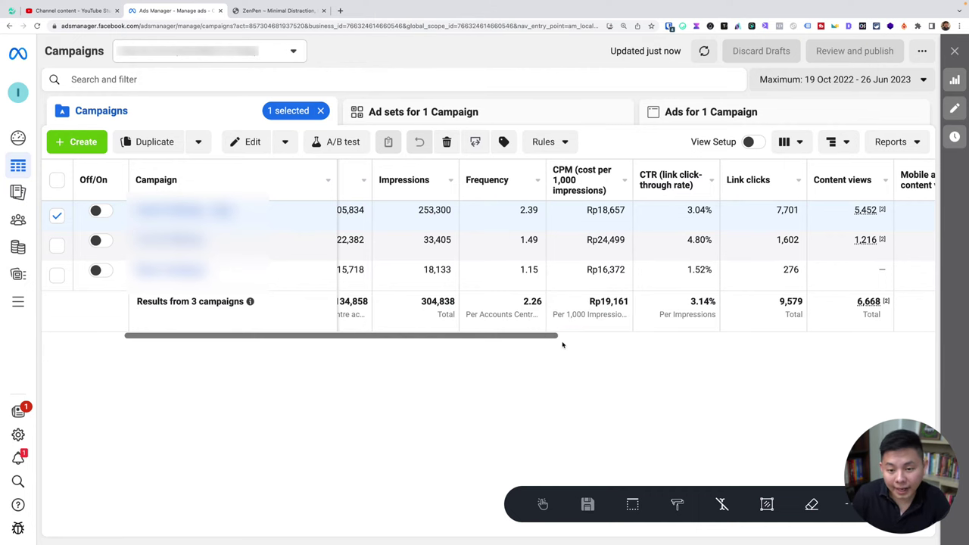
# Outline the CTR (link click-through rate) column's values with a pink freehand box and clear the annotation.
pyautogui.moveTo(554, 336); pyautogui.dragTo(605, 340)
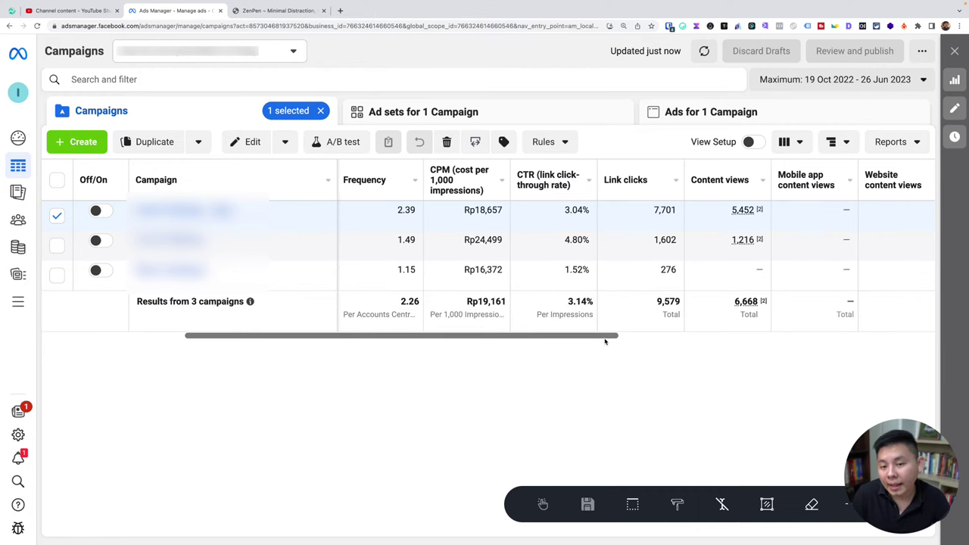
pyautogui.hotkey('alt', 'shift', 'd')
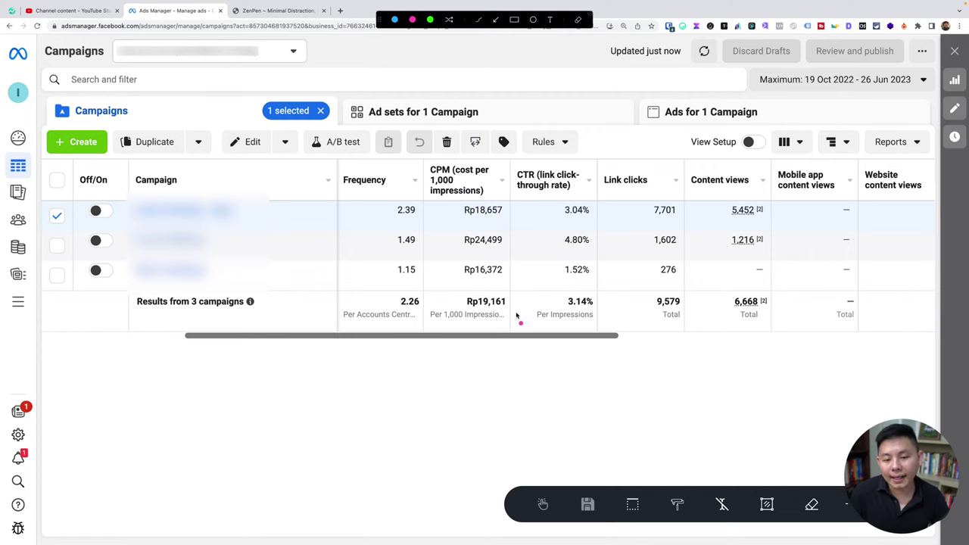
pyautogui.moveTo(528, 329)
pyautogui.mouseDown()
pyautogui.moveTo(617, 330)
pyautogui.moveTo(591, 203)
pyautogui.moveTo(512, 200)
pyautogui.moveTo(515, 314)
pyautogui.moveTo(532, 331)
pyautogui.mouseUp()
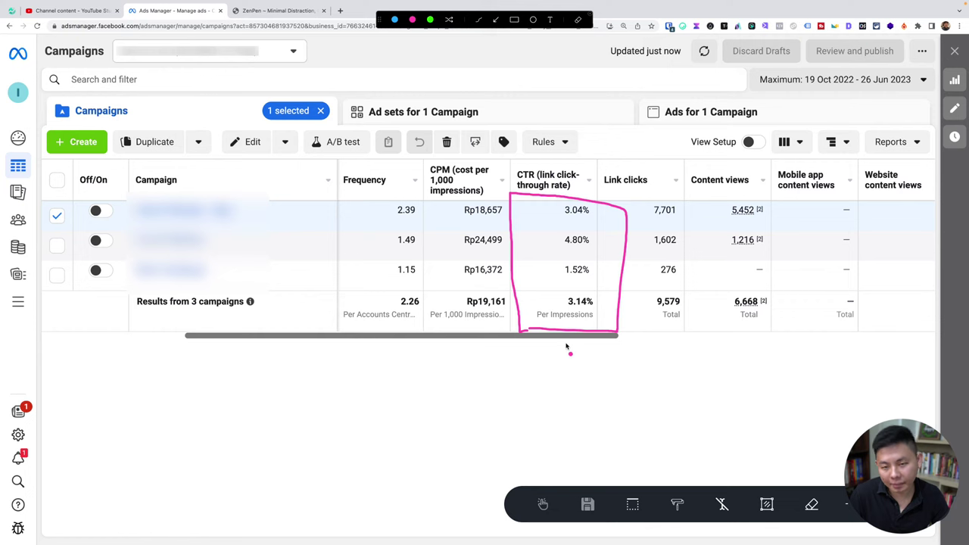
pyautogui.hotkey('alt', 'shift', 'd')
# Underline the first campaign's Link clicks and Impressions values in pink.
pyautogui.moveTo(595, 341); pyautogui.dragTo(560, 342)
pyautogui.hotkey('alt', 'shift', 'd')
pyautogui.moveTo(713, 222); pyautogui.dragTo(760, 221)
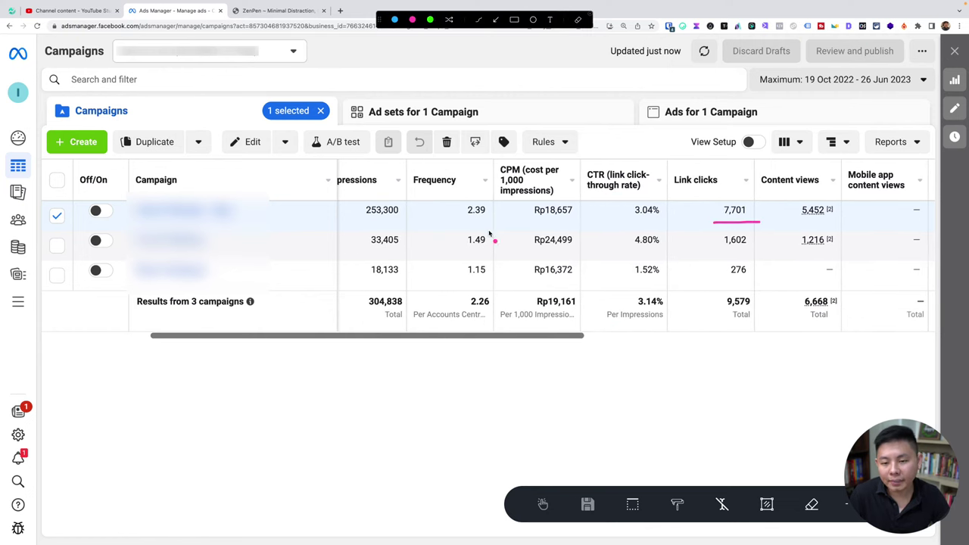
pyautogui.moveTo(339, 220); pyautogui.dragTo(422, 228)
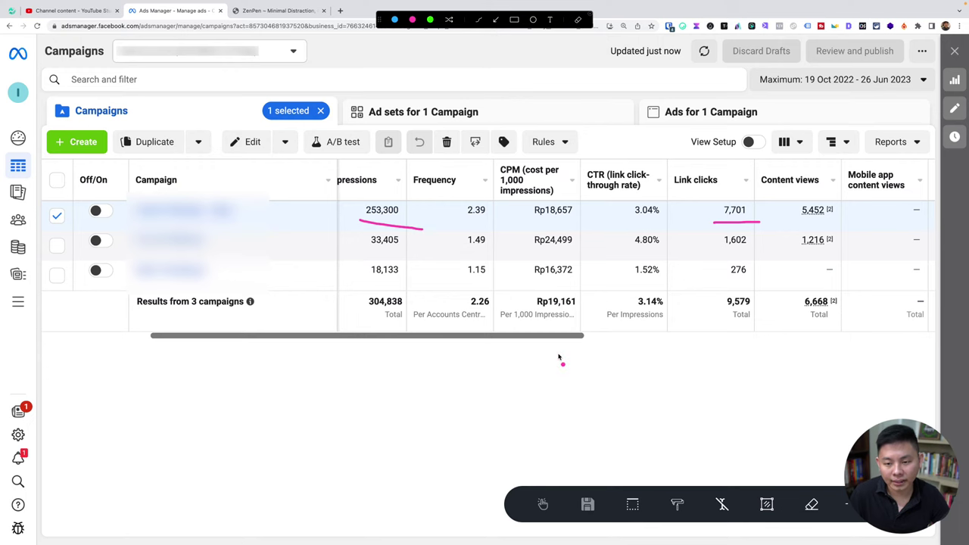
pyautogui.hotkey('alt', 'space')
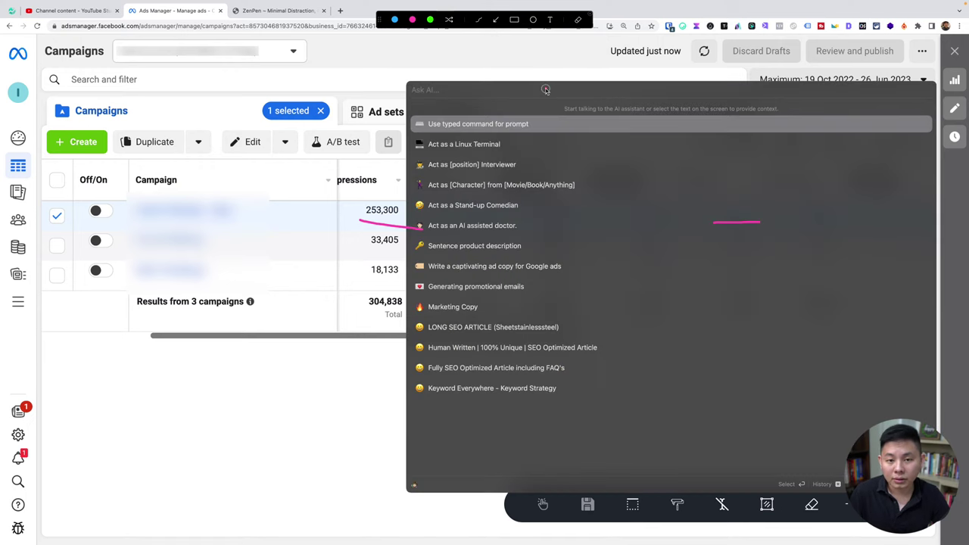
pyautogui.moveTo(545, 90); pyautogui.dragTo(451, 226)
pyautogui.click(378, 183)
pyautogui.press('Escape')
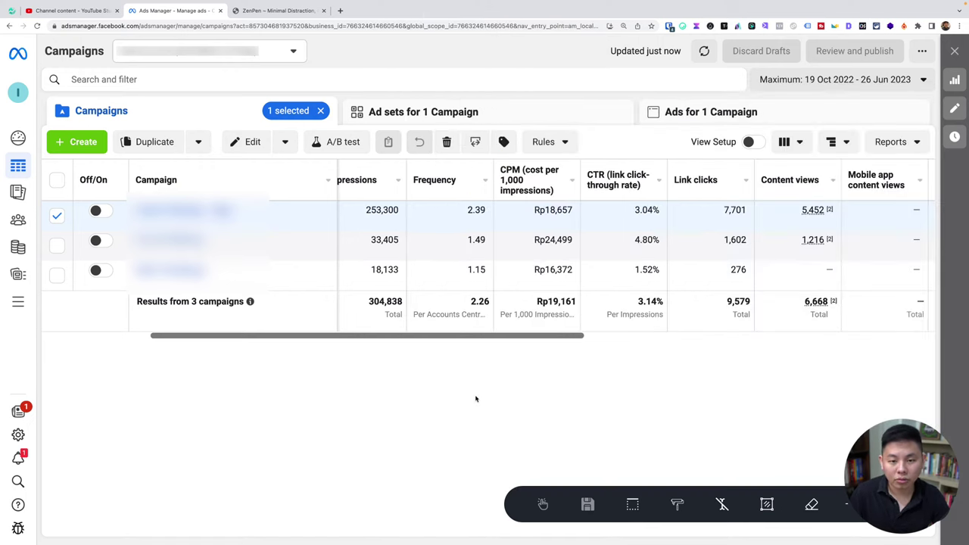
# Open Spotlight Search, start the calculation with 7701, and place the search window below the campaigns table.
pyautogui.press('super+space')
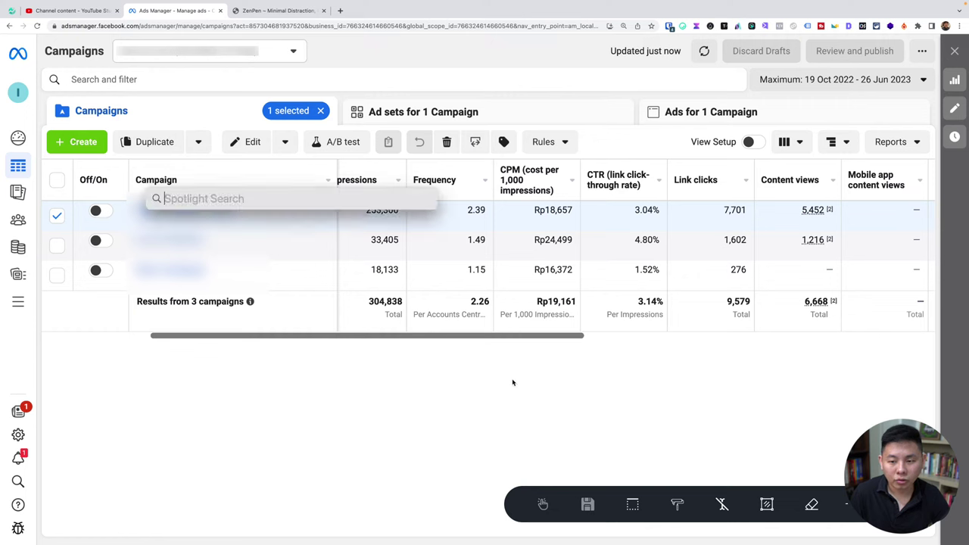
pyautogui.write('7701:')
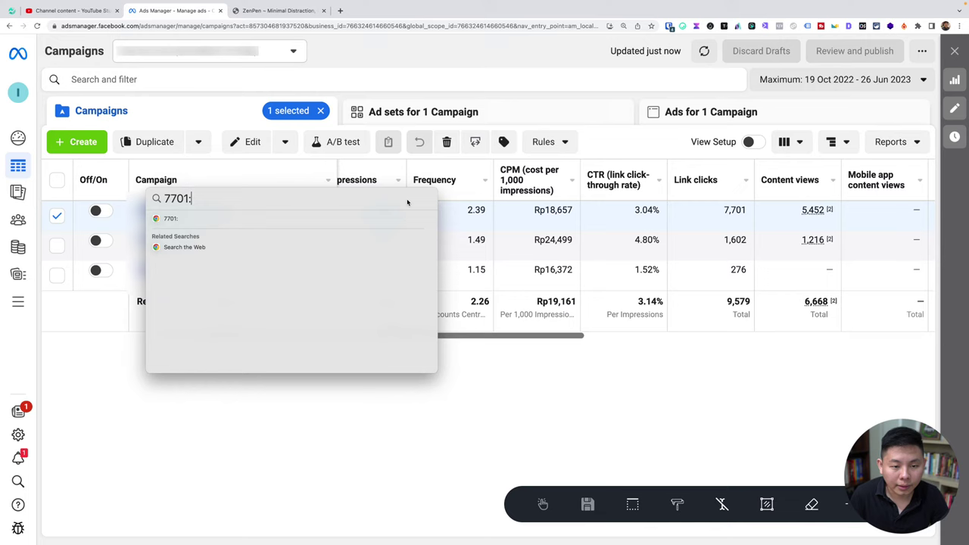
pyautogui.moveTo(406, 199); pyautogui.dragTo(513, 352)
pyautogui.write('2533o')
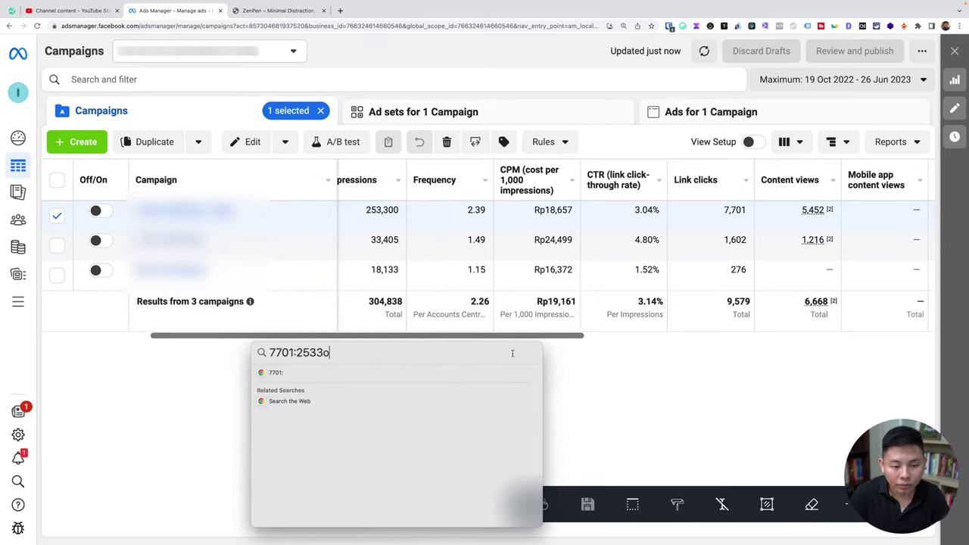
pyautogui.press('BackSpace')
pyautogui.write('00')
pyautogui.press('BackSpace')
pyautogui.press('BackSpace')
pyautogui.press('BackSpace')
pyautogui.press('BackSpace')
pyautogui.press('BackSpace')
pyautogui.press('BackSpace')
pyautogui.press('BackSpace')
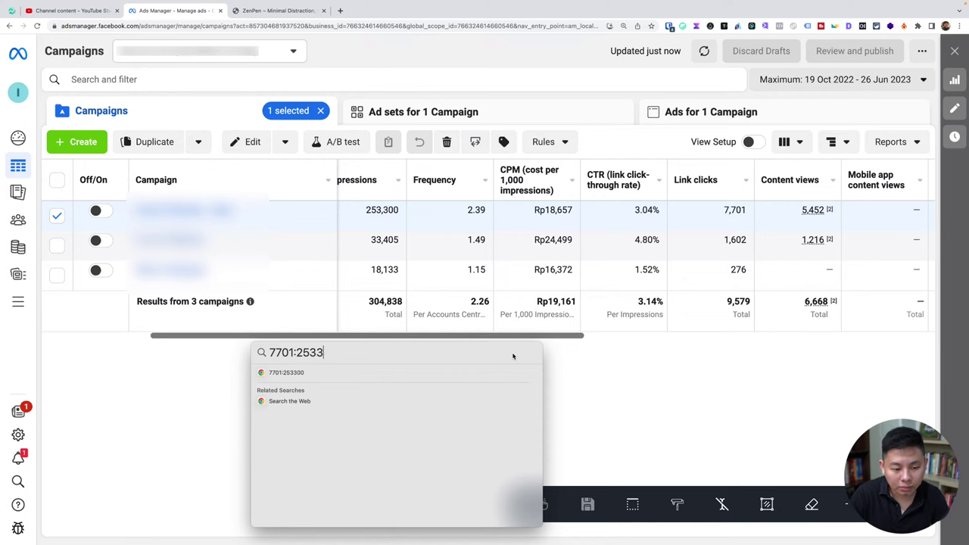
# Calculate the first campaign's click-through rate in Spotlight as 7701/253300*100, and close Spotlight.
pyautogui.write('/253300')
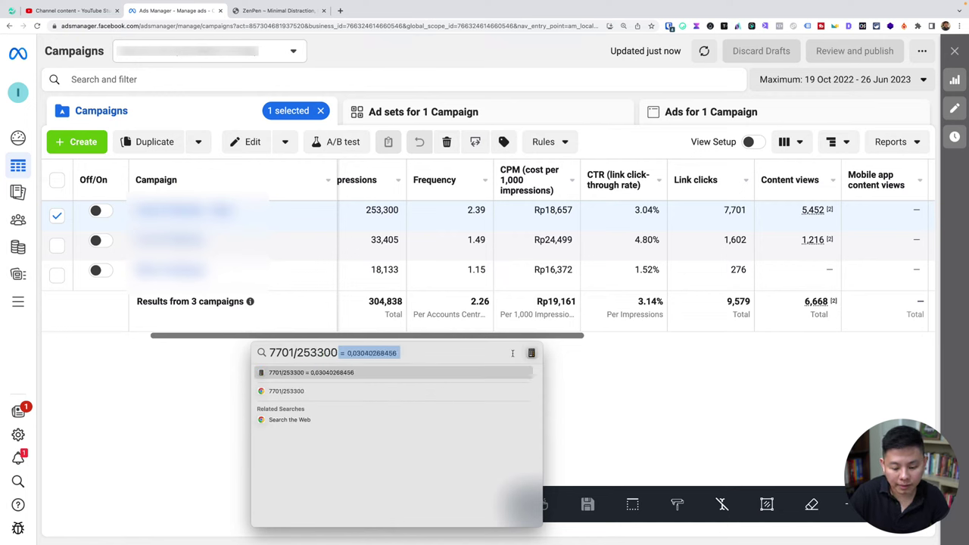
pyautogui.write('*100')
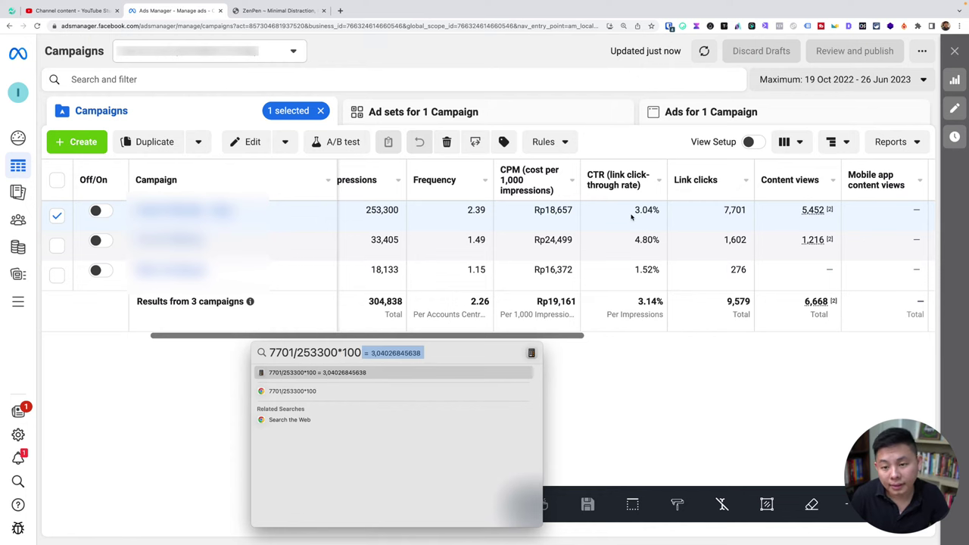
pyautogui.press('Escape')
pyautogui.press('Escape')
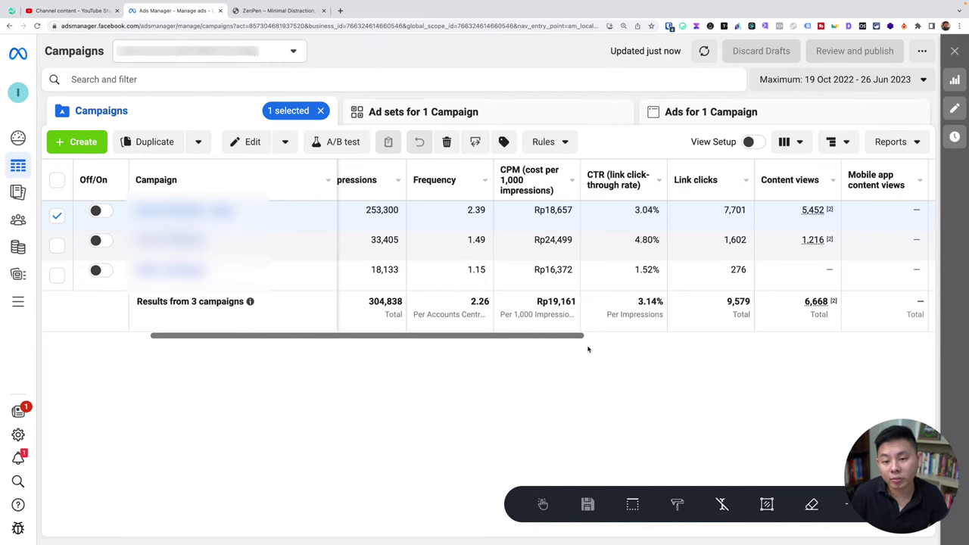
# Mark the first campaign's CTR value with a pink freehand box and clear the annotation.
pyautogui.moveTo(567, 336)
pyautogui.mouseDown()
pyautogui.moveTo(557, 338)
pyautogui.moveTo(567, 337)
pyautogui.mouseUp()
pyautogui.moveTo(633, 229)
pyautogui.mouseDown()
pyautogui.moveTo(674, 223)
pyautogui.moveTo(671, 193)
pyautogui.moveTo(624, 200)
pyautogui.moveTo(619, 230)
pyautogui.moveTo(633, 227)
pyautogui.mouseUp()
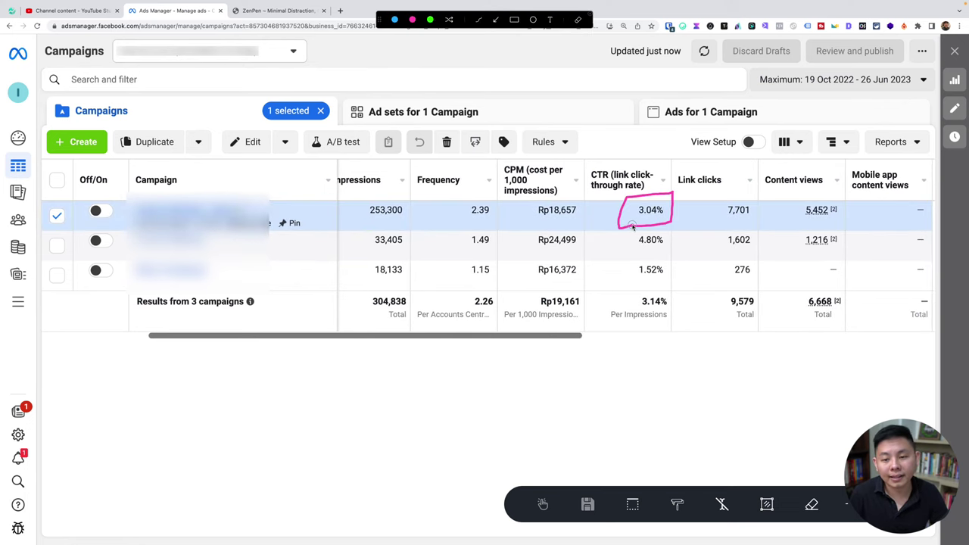
pyautogui.press('Escape')
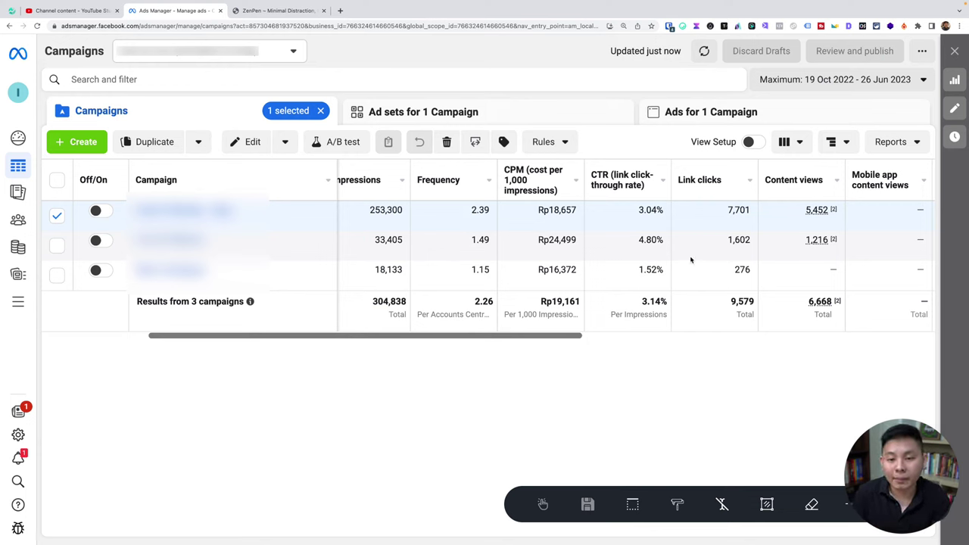
# Underline and box the first campaign's Content views value in pink, and clear the annotations.
pyautogui.moveTo(571, 342); pyautogui.dragTo(650, 342)
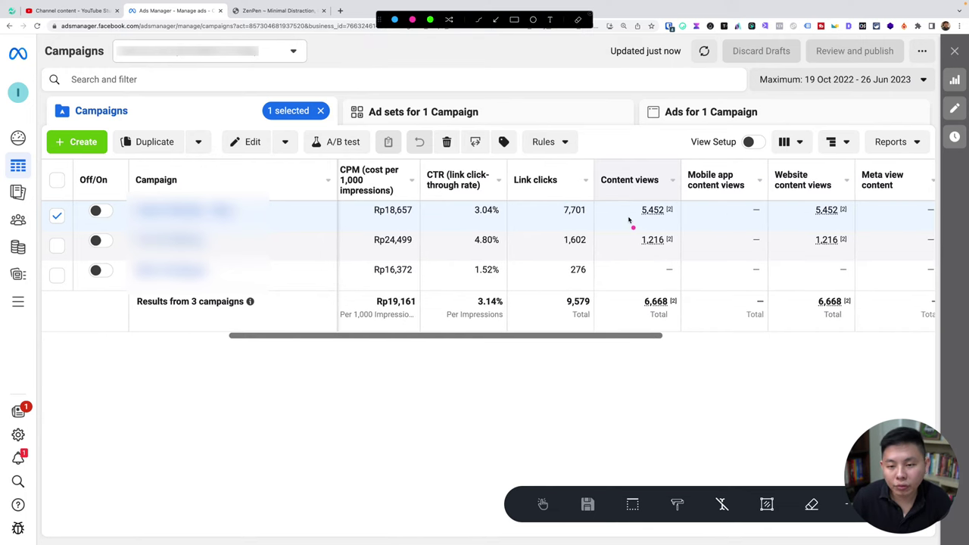
pyautogui.moveTo(626, 223); pyautogui.dragTo(693, 225)
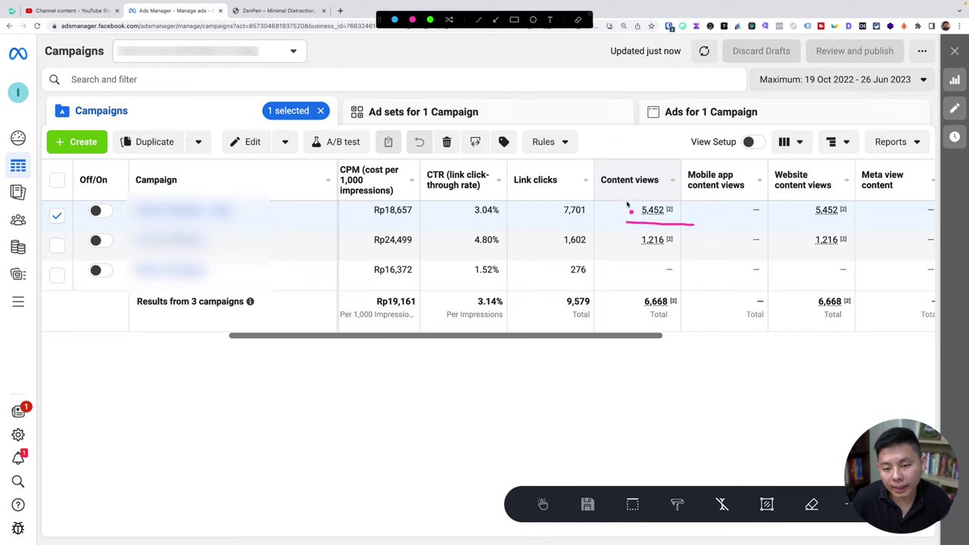
pyautogui.moveTo(626, 203)
pyautogui.mouseDown()
pyautogui.moveTo(622, 221)
pyautogui.moveTo(670, 201)
pyautogui.moveTo(682, 223)
pyautogui.mouseUp()
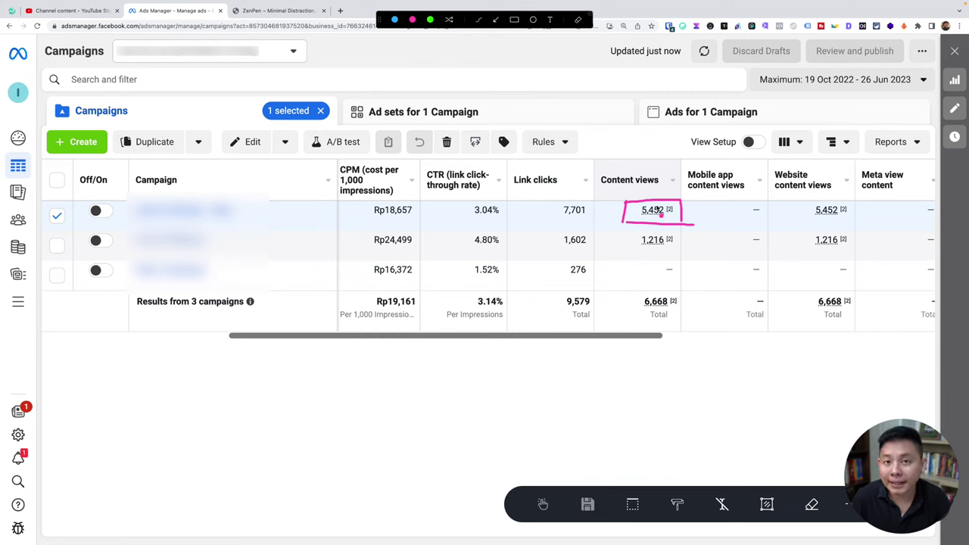
pyautogui.press('Escape')
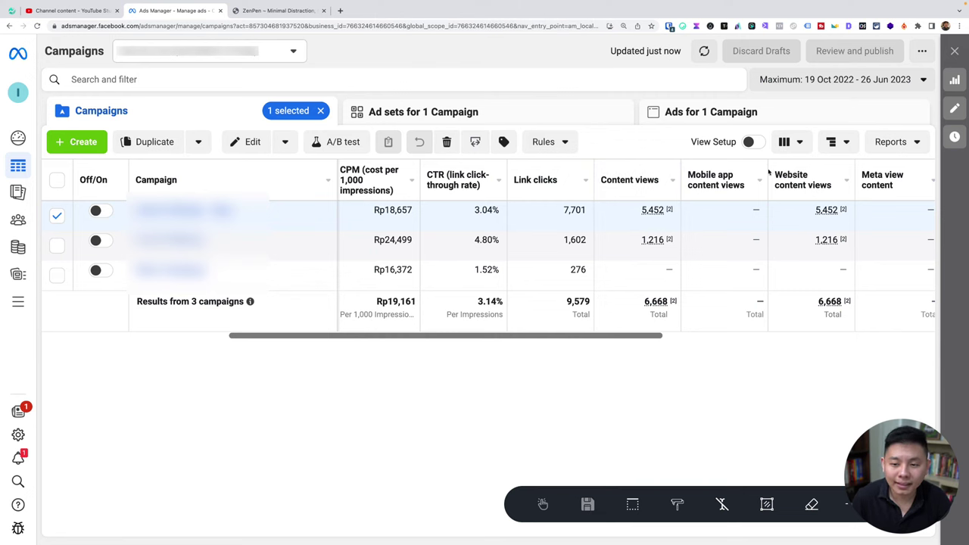
# Shrink the Mobile app content views, Website content views, Meta view content and Cost per Content View columns to their narrowest width.
pyautogui.moveTo(767, 174); pyautogui.dragTo(707, 174)
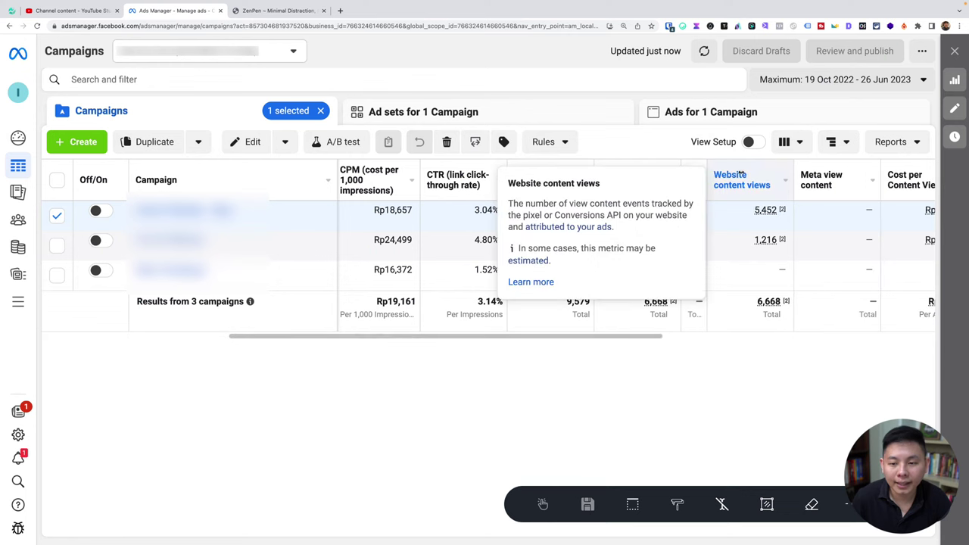
pyautogui.moveTo(792, 173); pyautogui.dragTo(715, 173)
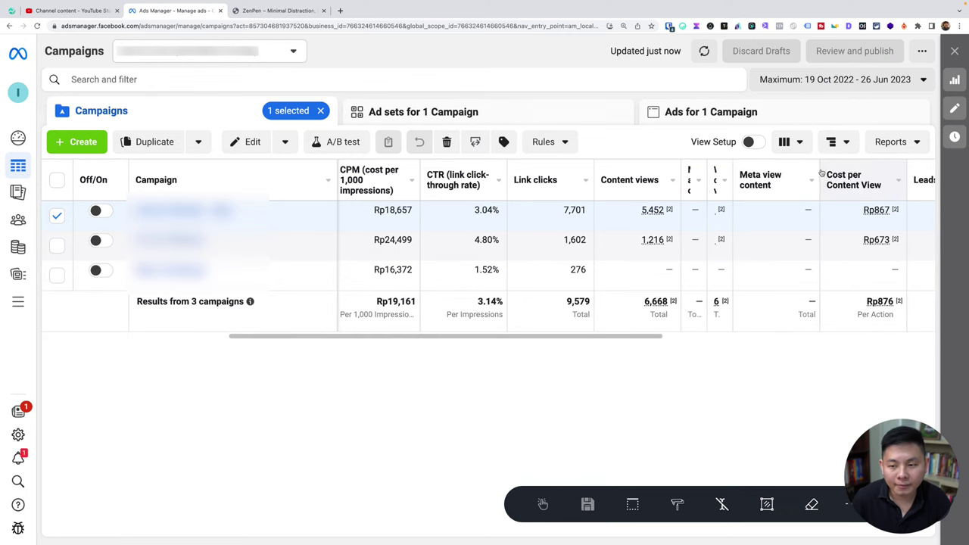
pyautogui.moveTo(820, 174); pyautogui.dragTo(784, 174)
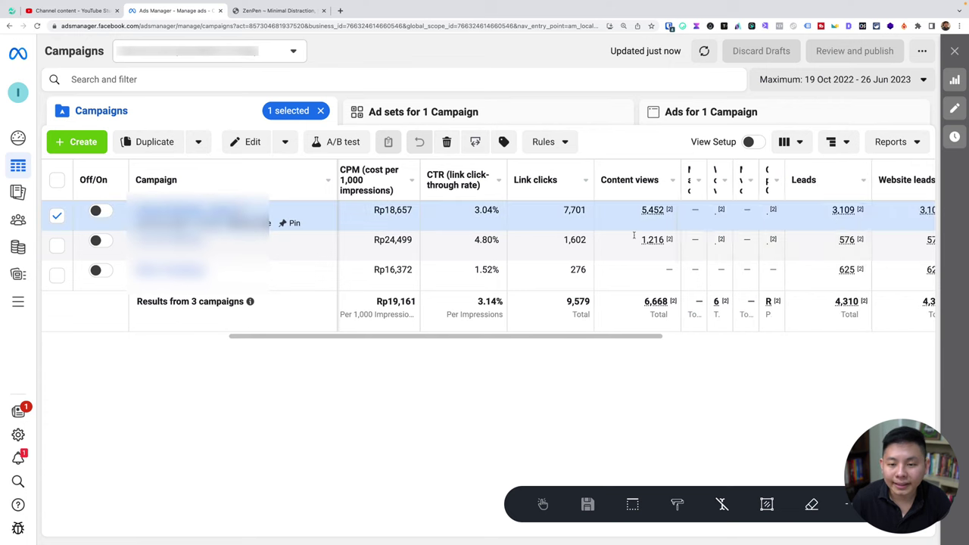
# Underline the first campaign's Link clicks and Content views in pink, and calculate 5452/7001*100 in Spotlight.
pyautogui.press('alt+super+a')
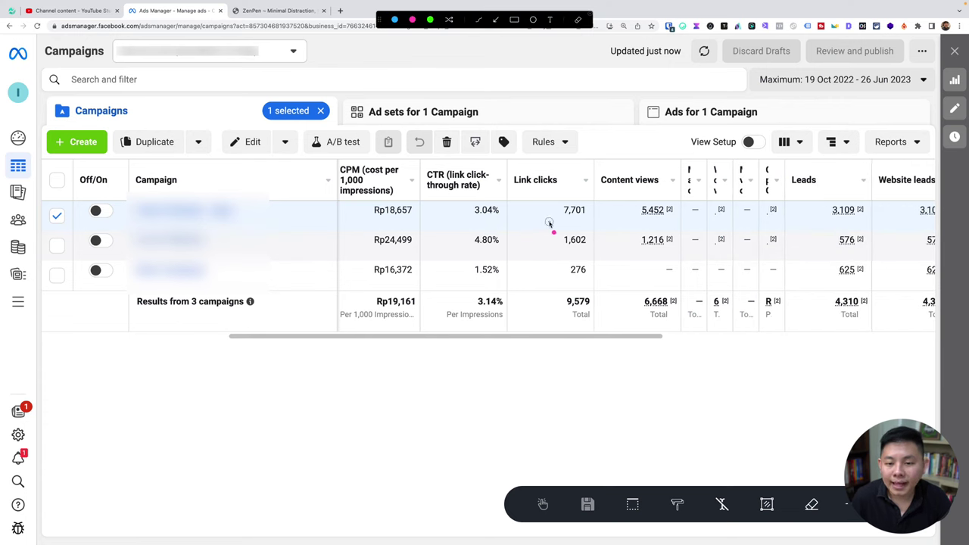
pyautogui.moveTo(549, 223); pyautogui.dragTo(676, 224)
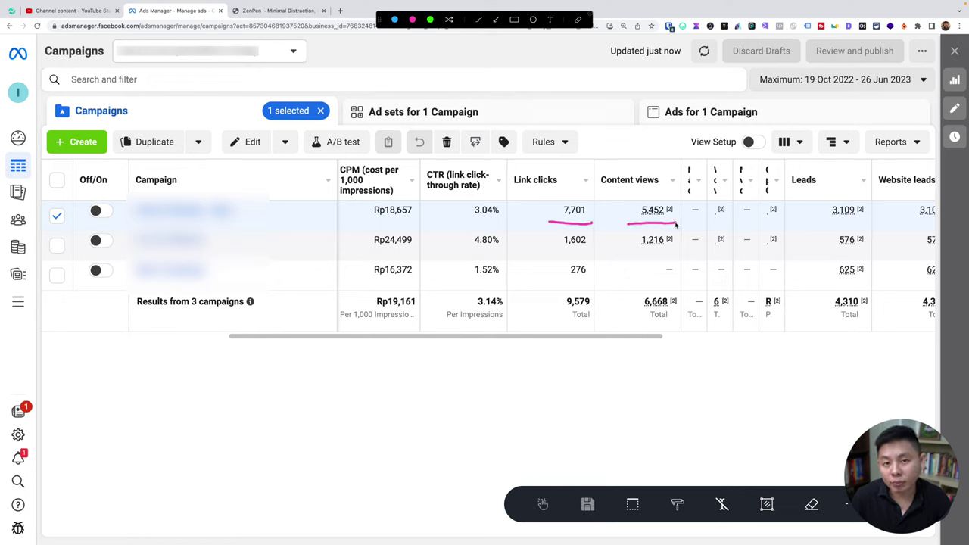
pyautogui.press('super+space')
pyautogui.write('5')
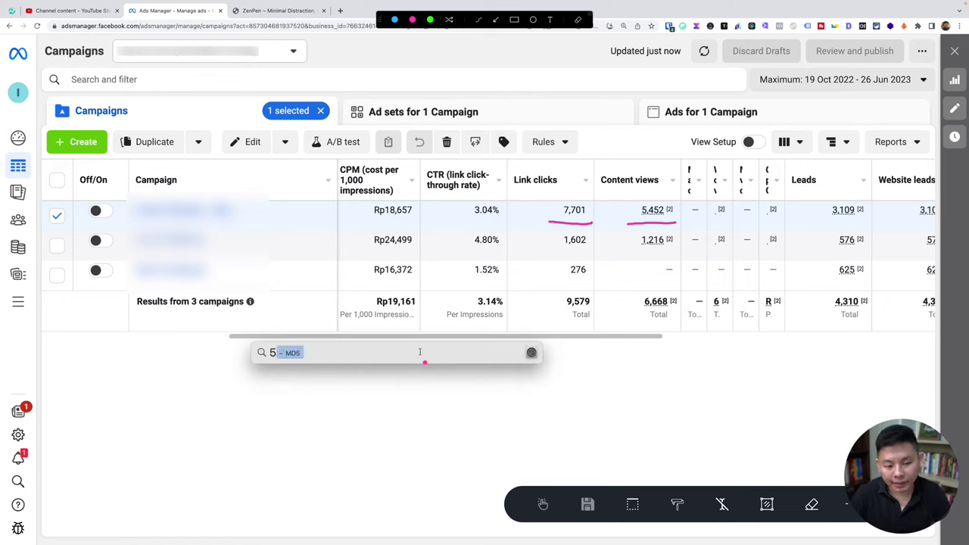
pyautogui.write('452/8')
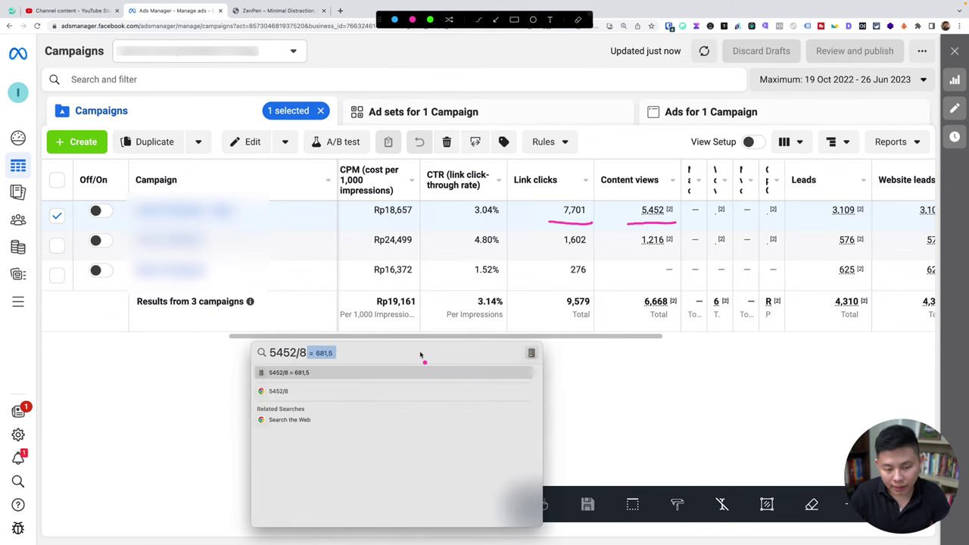
pyautogui.press('BackSpace')
pyautogui.write('7001')
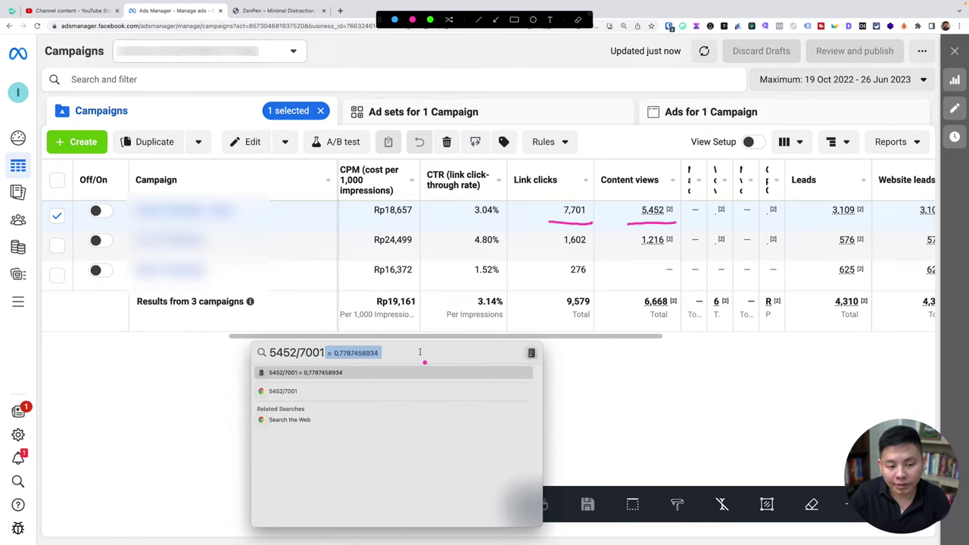
pyautogui.write('*100')
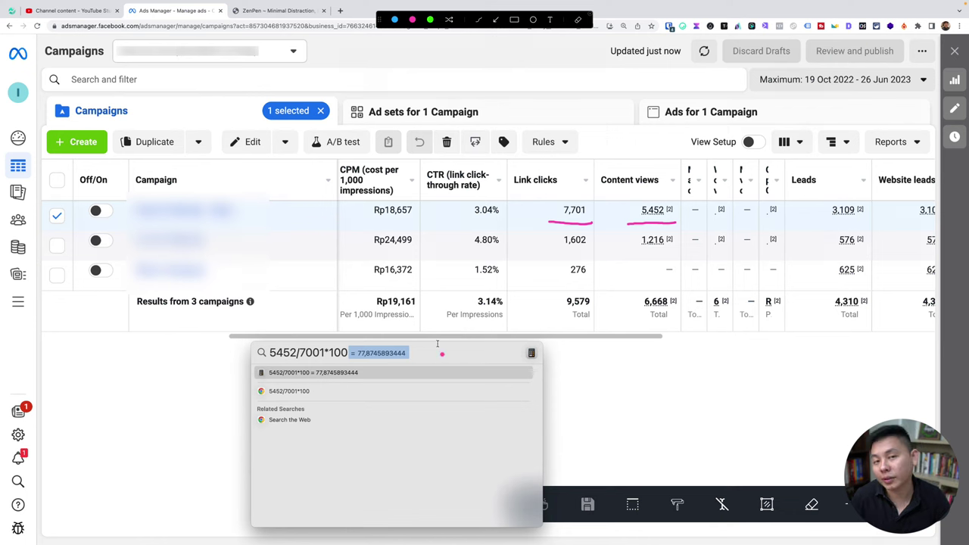
pyautogui.press('Escape')
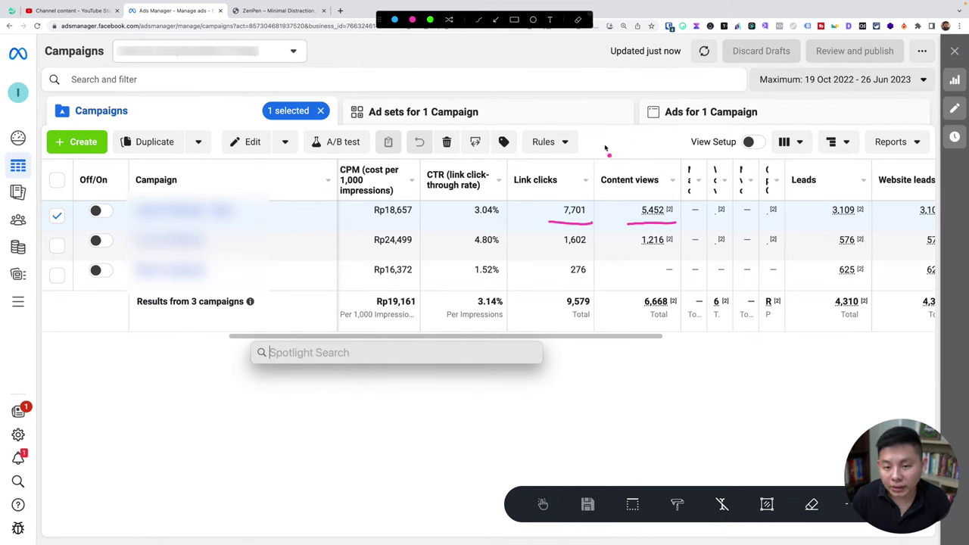
# Handwrite 77% in pink above the Content views header, then close Spotlight and clear the annotations.
pyautogui.moveTo(601, 156)
pyautogui.mouseDown()
pyautogui.moveTo(614, 155)
pyautogui.moveTo(608, 171)
pyautogui.moveTo(655, 156)
pyautogui.moveTo(663, 171)
pyautogui.moveTo(666, 157)
pyautogui.moveTo(673, 167)
pyautogui.mouseUp()
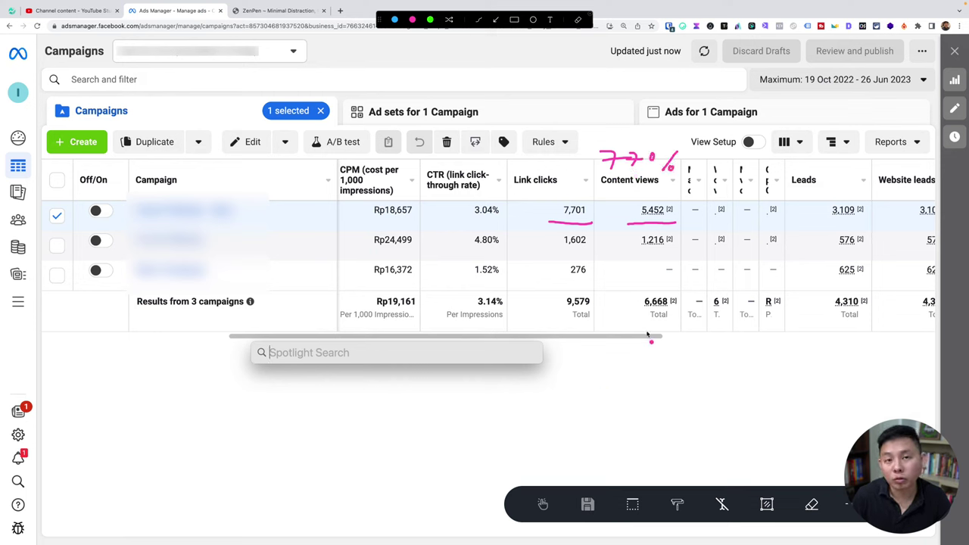
pyautogui.press('Escape')
pyautogui.press('Escape')
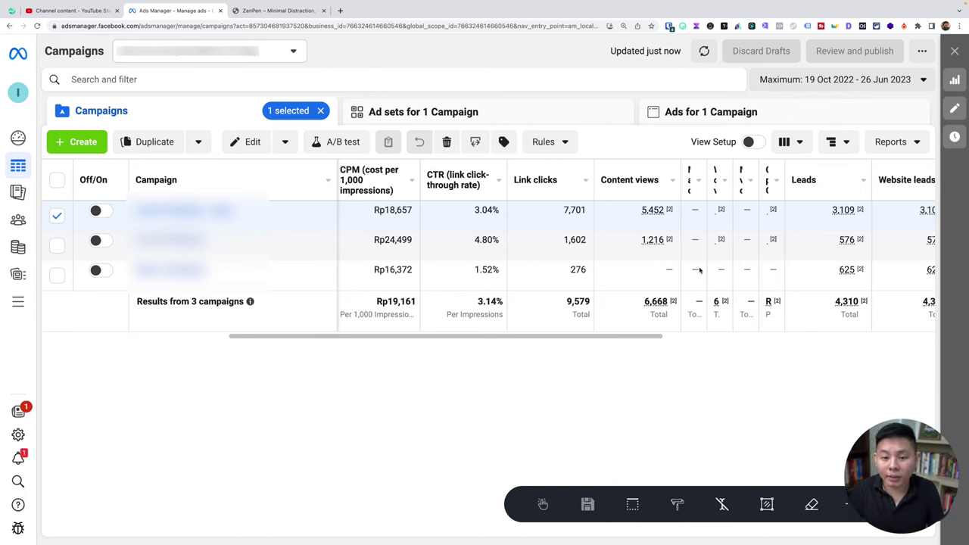
# Underline the first campaign's Link clicks, CTR and Content views values in pink.
pyautogui.hotkey('ctrl', 'alt', 'a')
pyautogui.moveTo(562, 221); pyautogui.dragTo(598, 221)
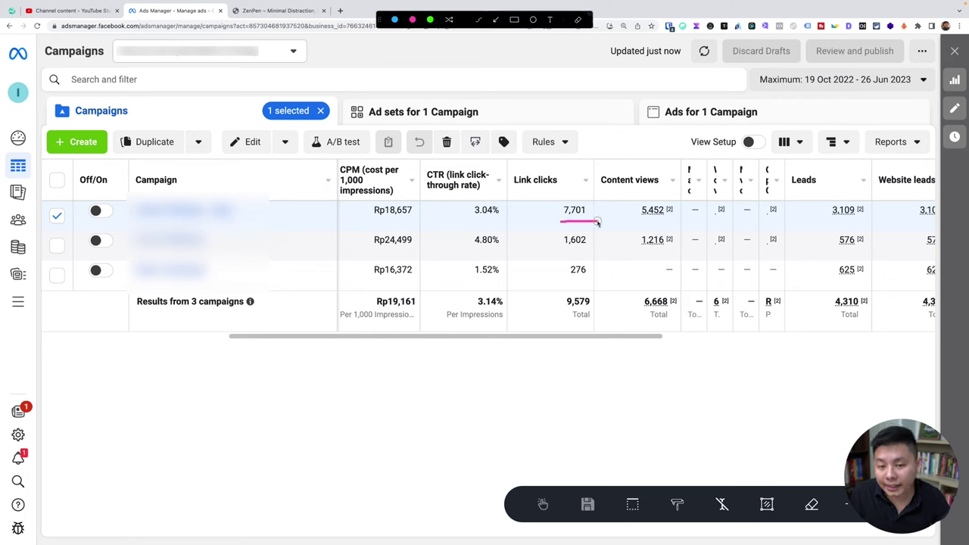
pyautogui.moveTo(458, 221); pyautogui.dragTo(508, 221)
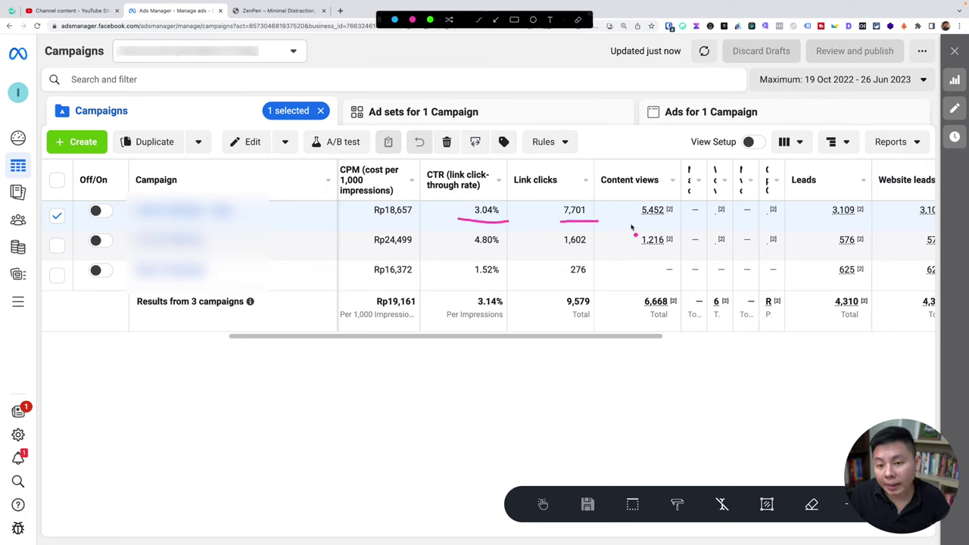
pyautogui.moveTo(635, 221); pyautogui.dragTo(697, 224)
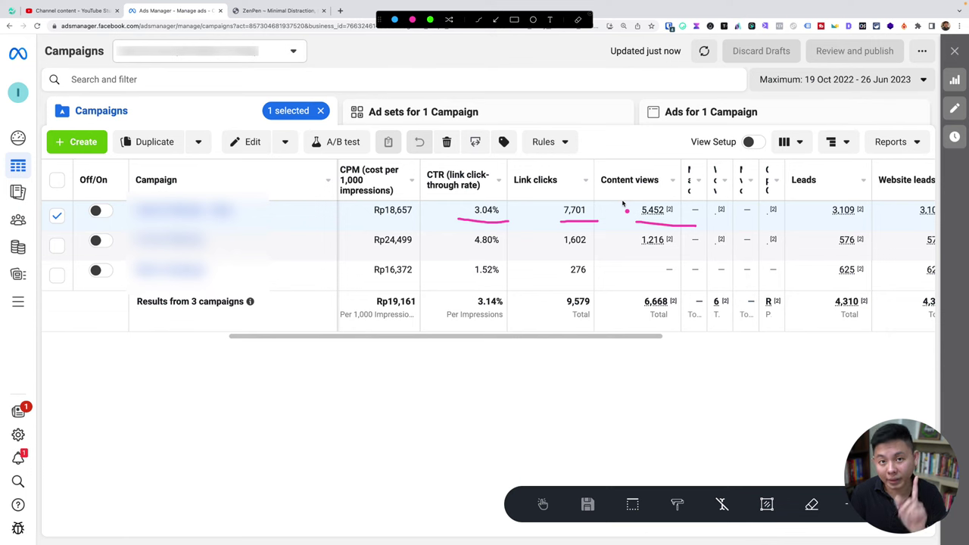
# Clear the existing annotations, underline the first campaign's Content views and Leads values in pink, and clear those underlines too.
pyautogui.press('Escape')
pyautogui.moveTo(642, 336); pyautogui.dragTo(762, 348)
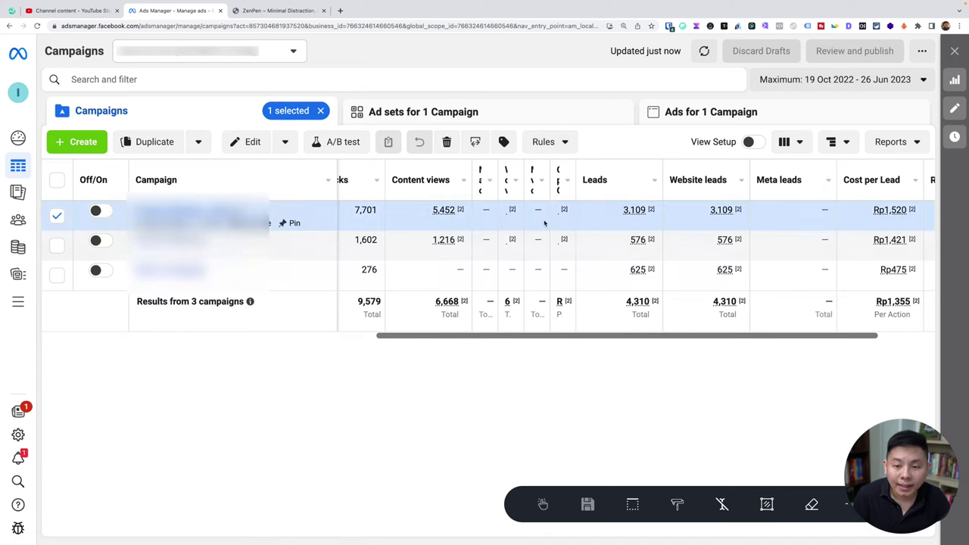
pyautogui.moveTo(420, 223); pyautogui.dragTo(465, 224)
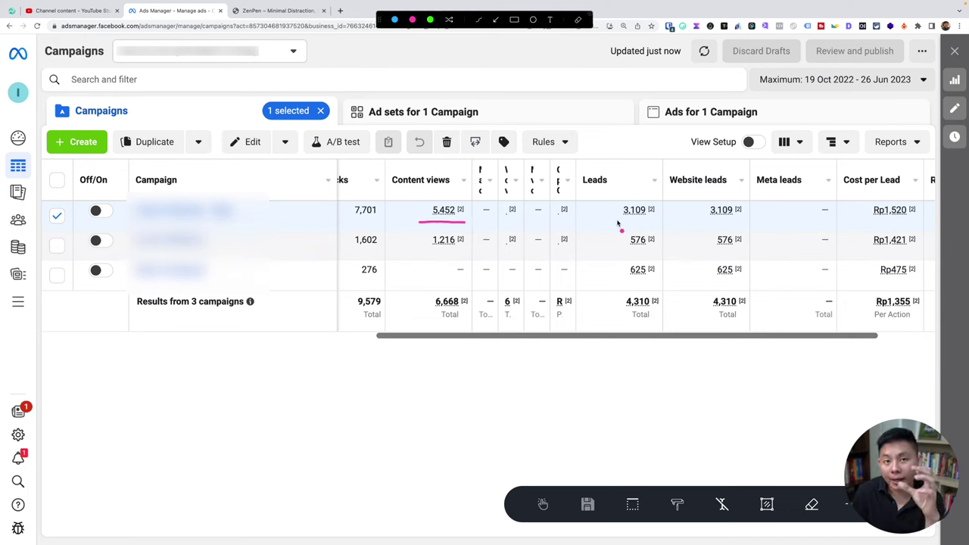
pyautogui.moveTo(618, 223); pyautogui.dragTo(663, 222)
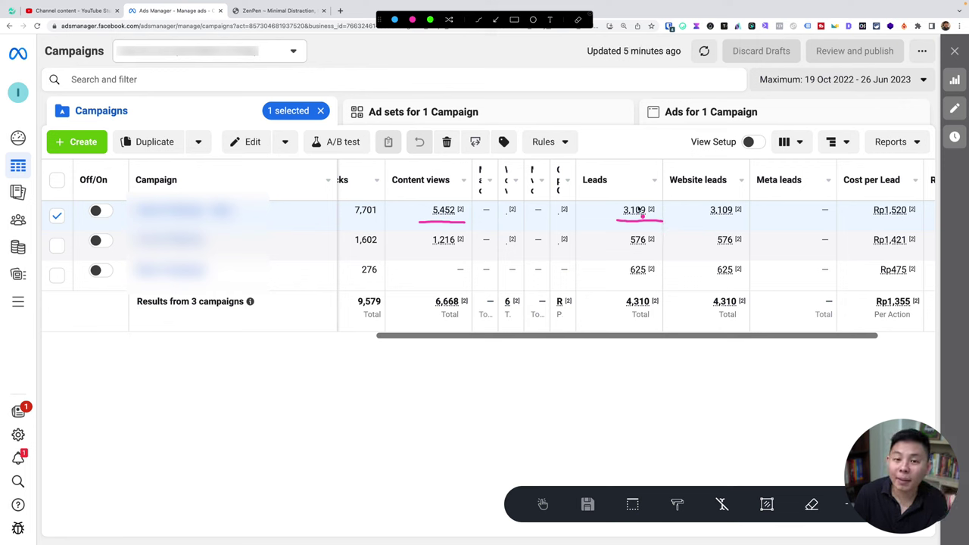
pyautogui.press('Escape')
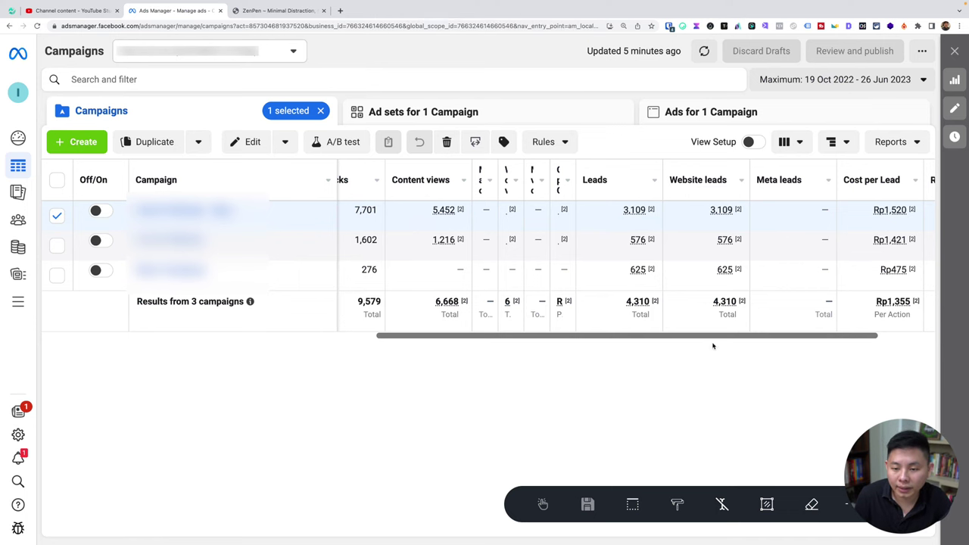
# Shrink the Website leads and Meta leads columns to their narrowest width.
pyautogui.moveTo(719, 340); pyautogui.dragTo(857, 342)
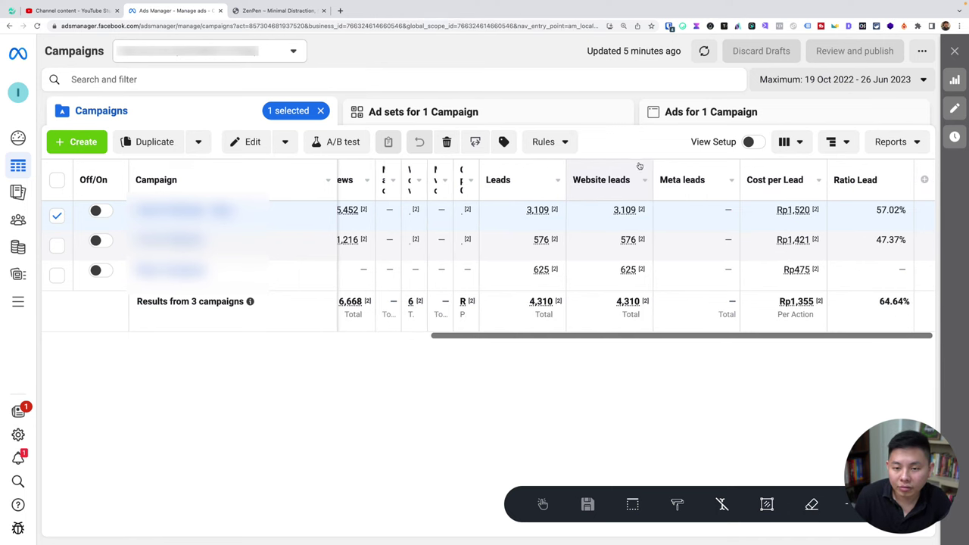
pyautogui.moveTo(652, 167); pyautogui.dragTo(587, 162)
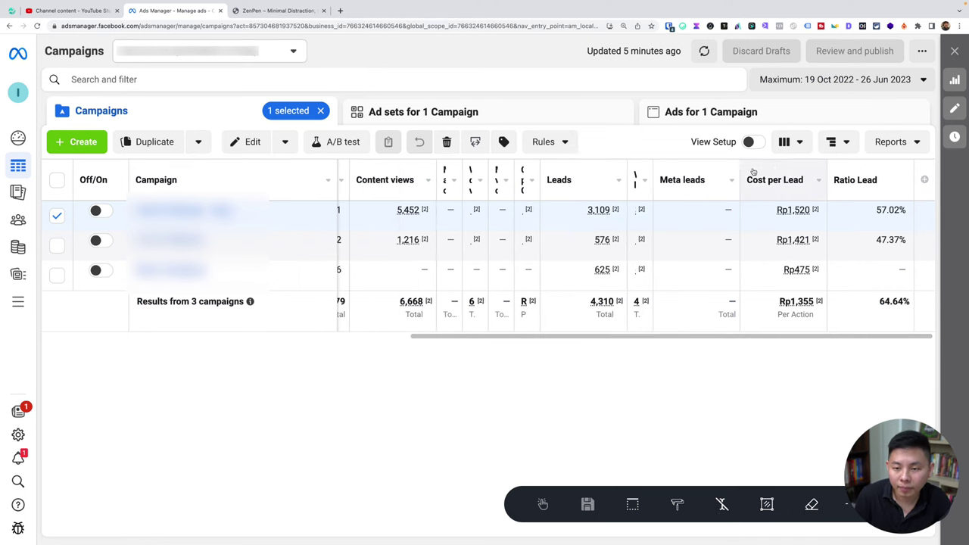
pyautogui.moveTo(739, 170); pyautogui.dragTo(653, 169)
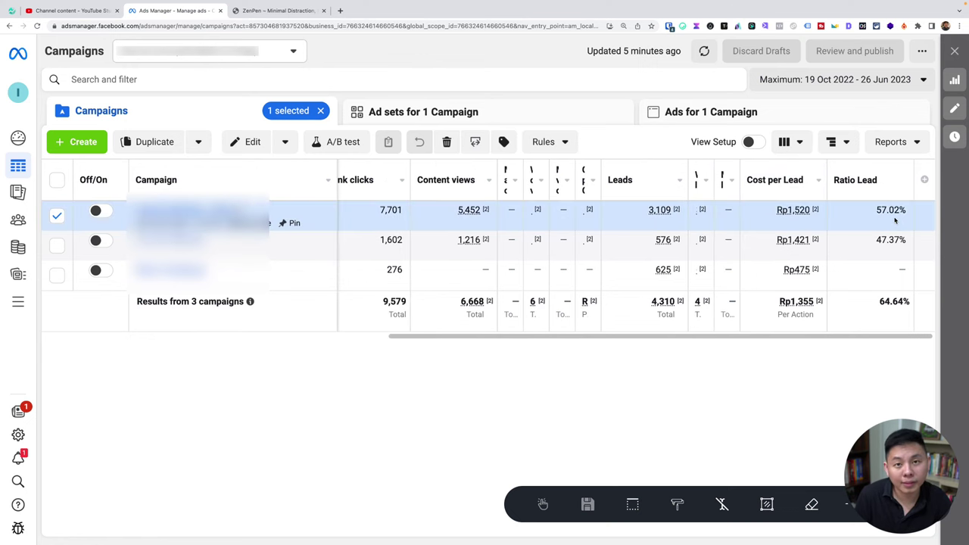
pyautogui.hotkey('ctrl', 'shift', 'p')
pyautogui.press('Up')
pyautogui.press('Up')
pyautogui.press('Up')
pyautogui.press('Up')
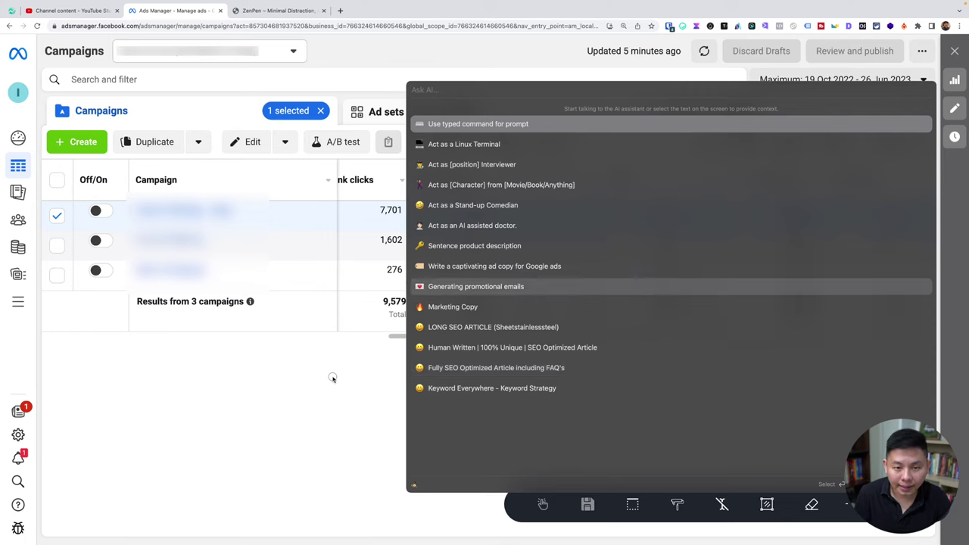
pyautogui.press('Escape')
# Calculate the first campaign's leads per content view as 3109/5452 in Spotlight, then close Spotlight.
pyautogui.press('super+space')
pyautogui.write('31')
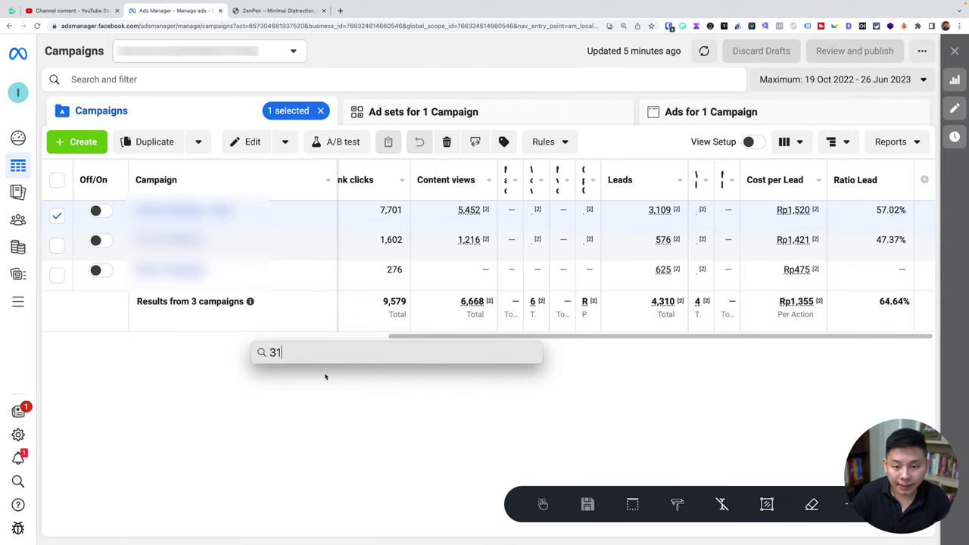
pyautogui.write('09/')
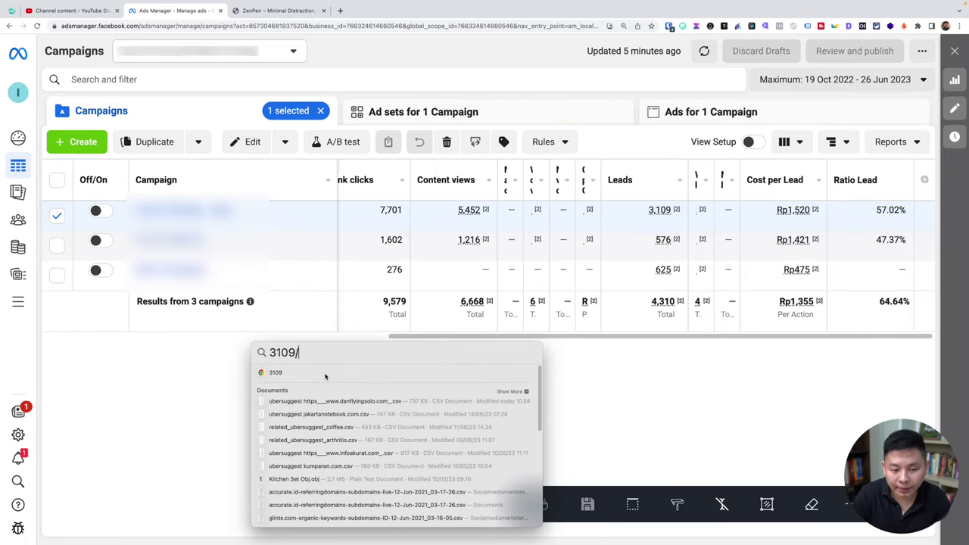
pyautogui.write('5452')
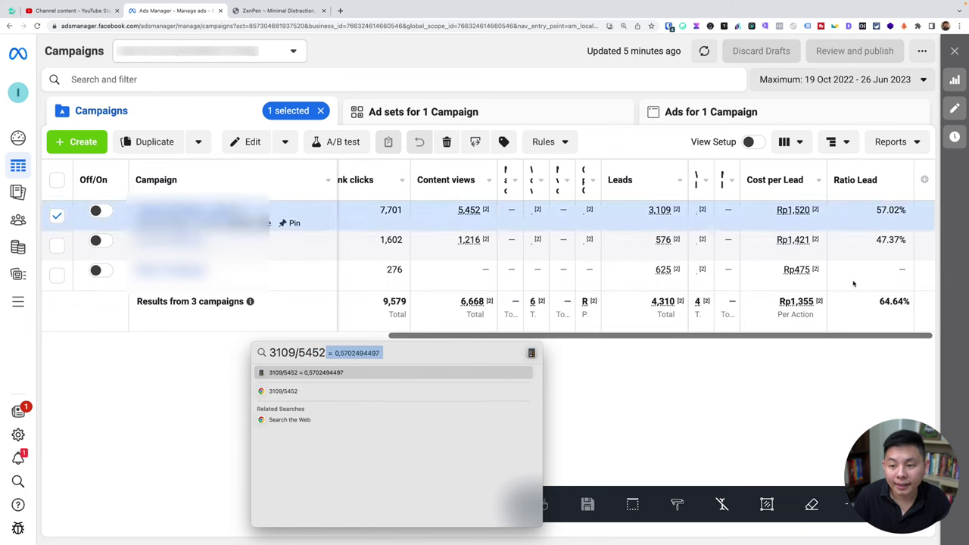
pyautogui.click(762, 375)
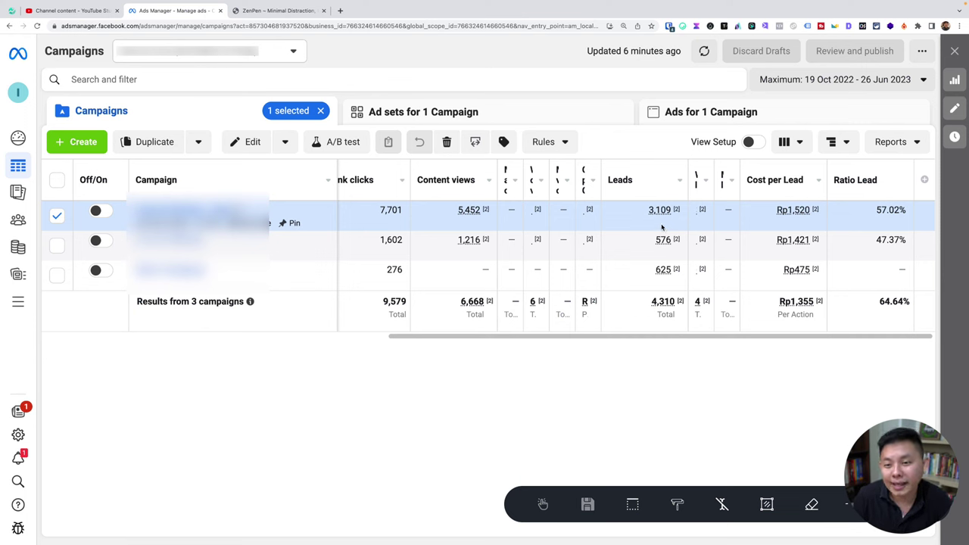
pyautogui.moveTo(639, 224)
pyautogui.mouseDown()
pyautogui.moveTo(682, 224)
pyautogui.moveTo(686, 198)
pyautogui.moveTo(644, 192)
pyautogui.moveTo(638, 223)
pyautogui.mouseUp()
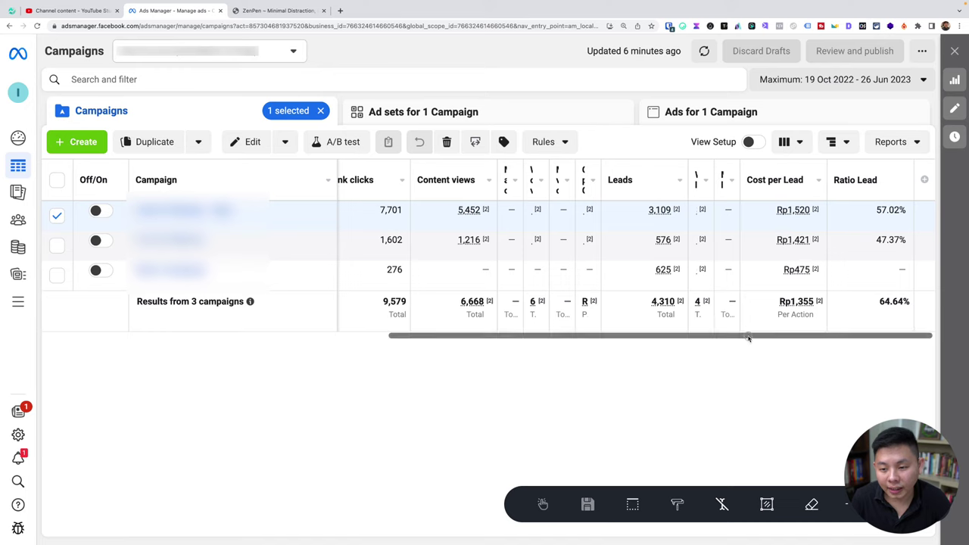
pyautogui.moveTo(748, 338); pyautogui.dragTo(706, 338)
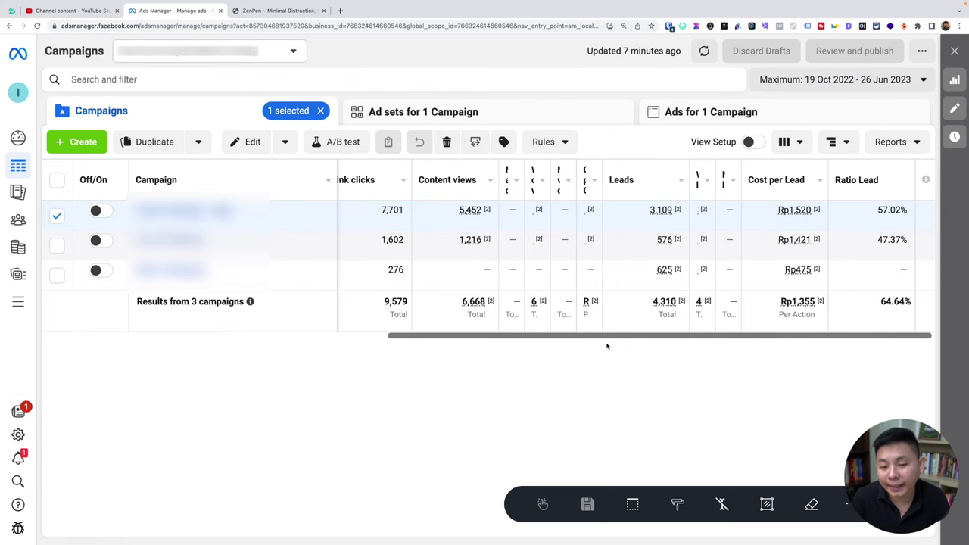
pyautogui.moveTo(619, 338); pyautogui.dragTo(485, 434)
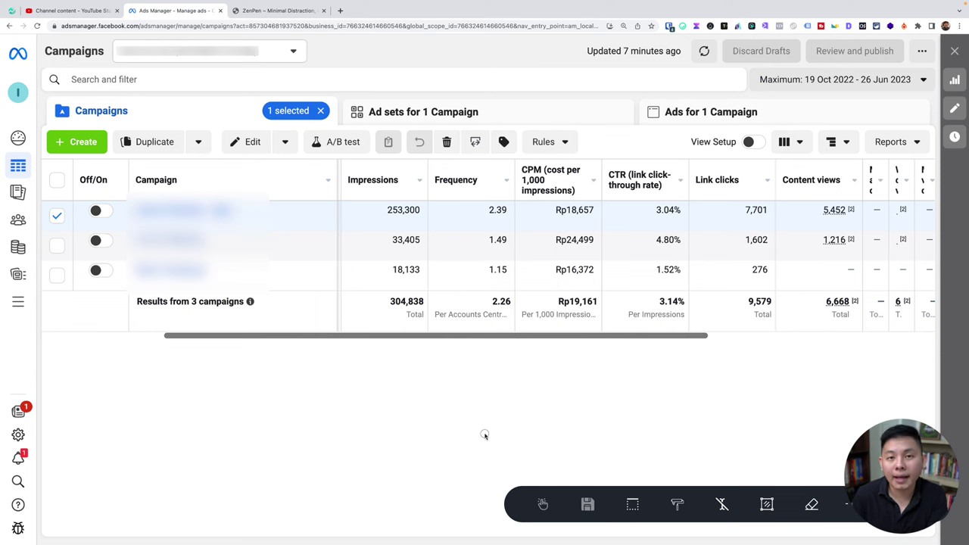
pyautogui.moveTo(485, 435); pyautogui.dragTo(485, 436)
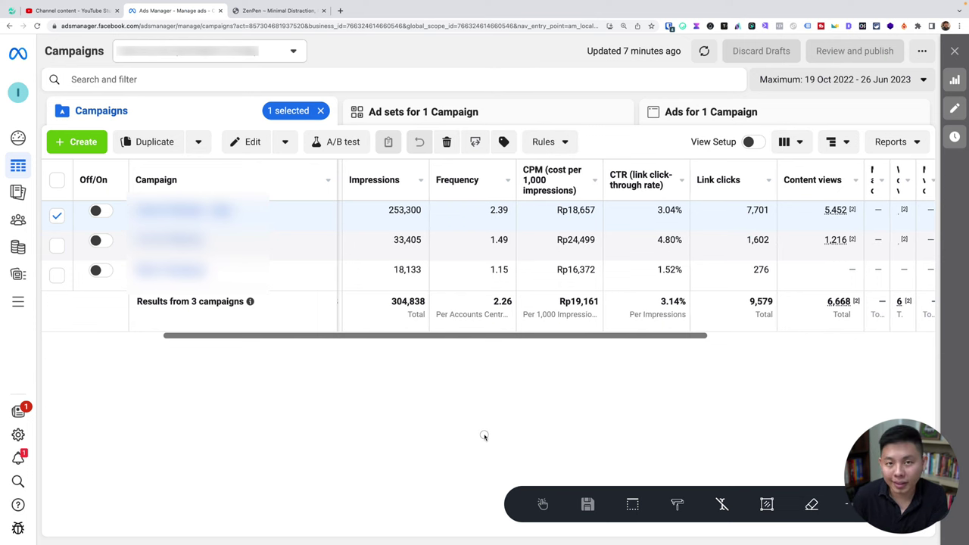